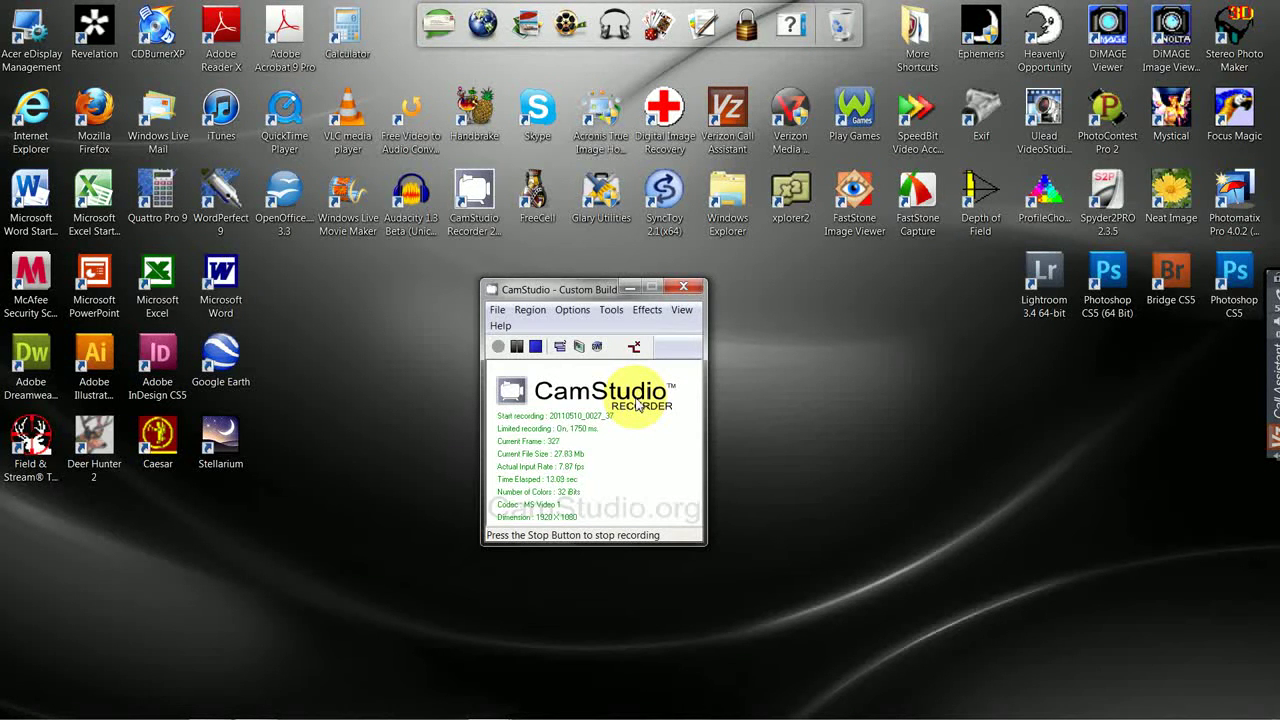
Switch to Lightroom, select PICT1567.jpg and update it to the current process version (2010).
{"action": "mouse_move", "coordinate": [495, 712]}
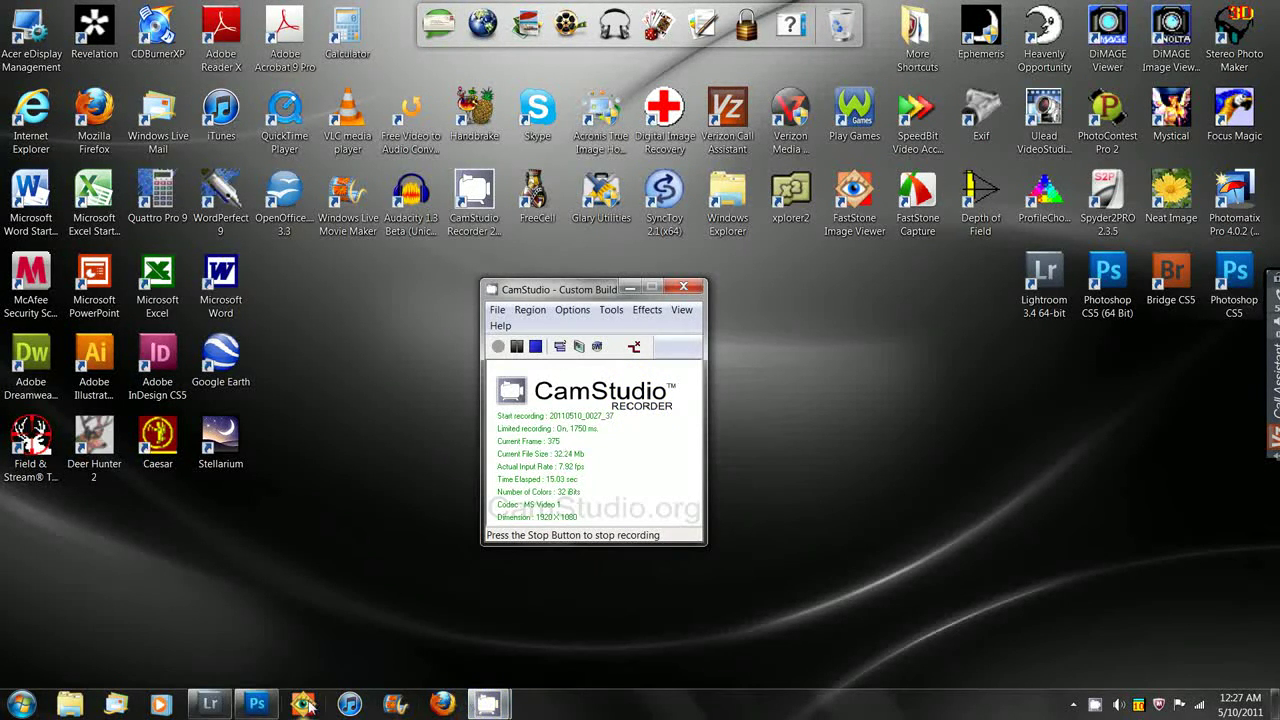
{"action": "left_click", "coordinate": [212, 706]}
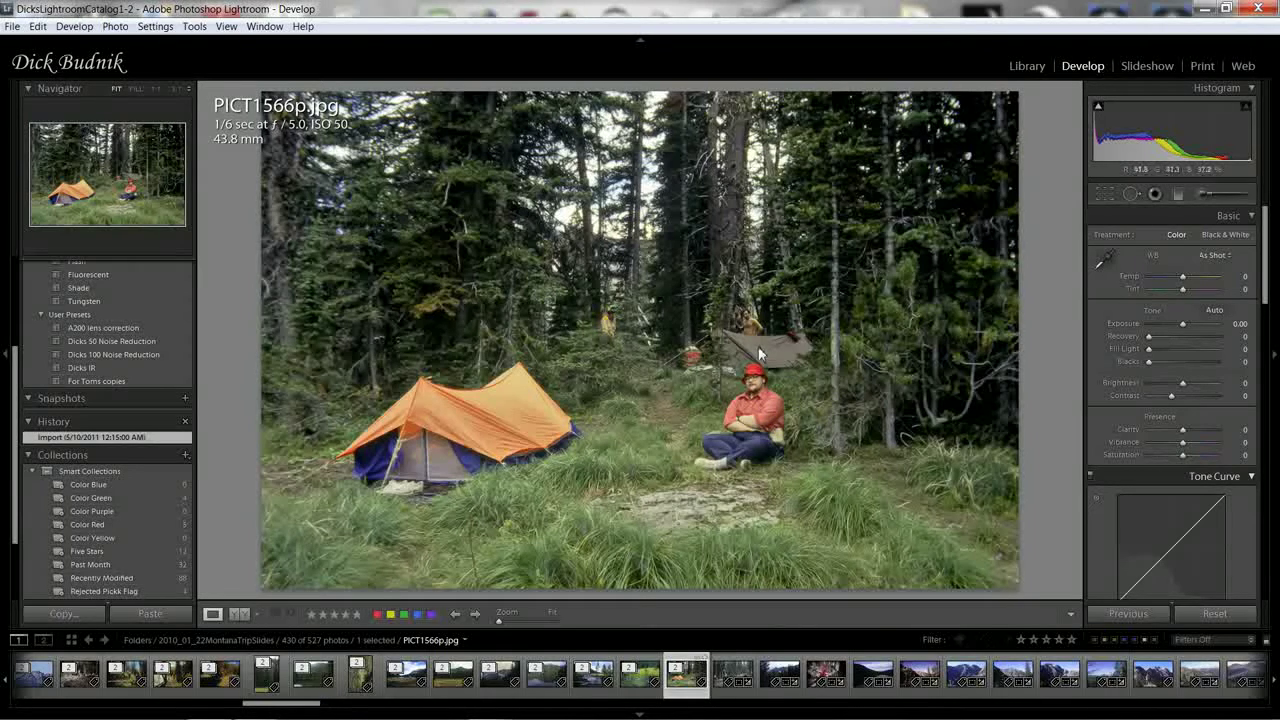
{"action": "left_click", "coordinate": [724, 676]}
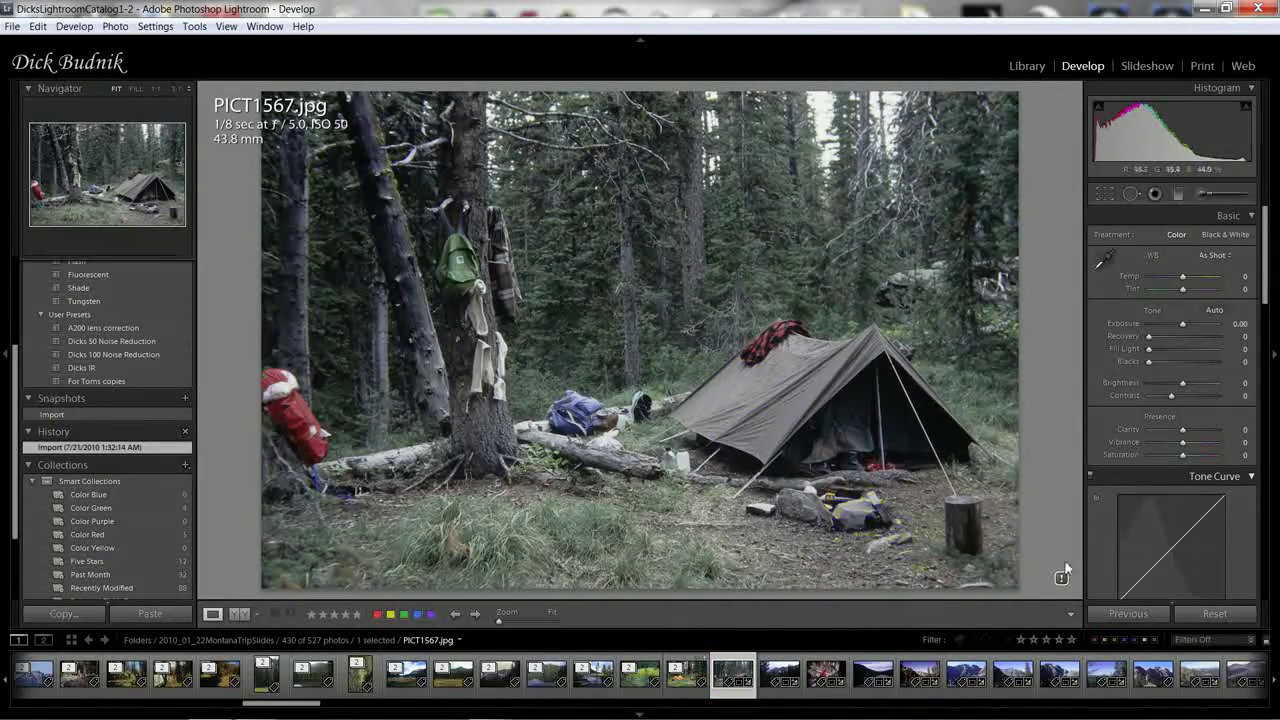
{"action": "left_click", "coordinate": [1063, 577]}
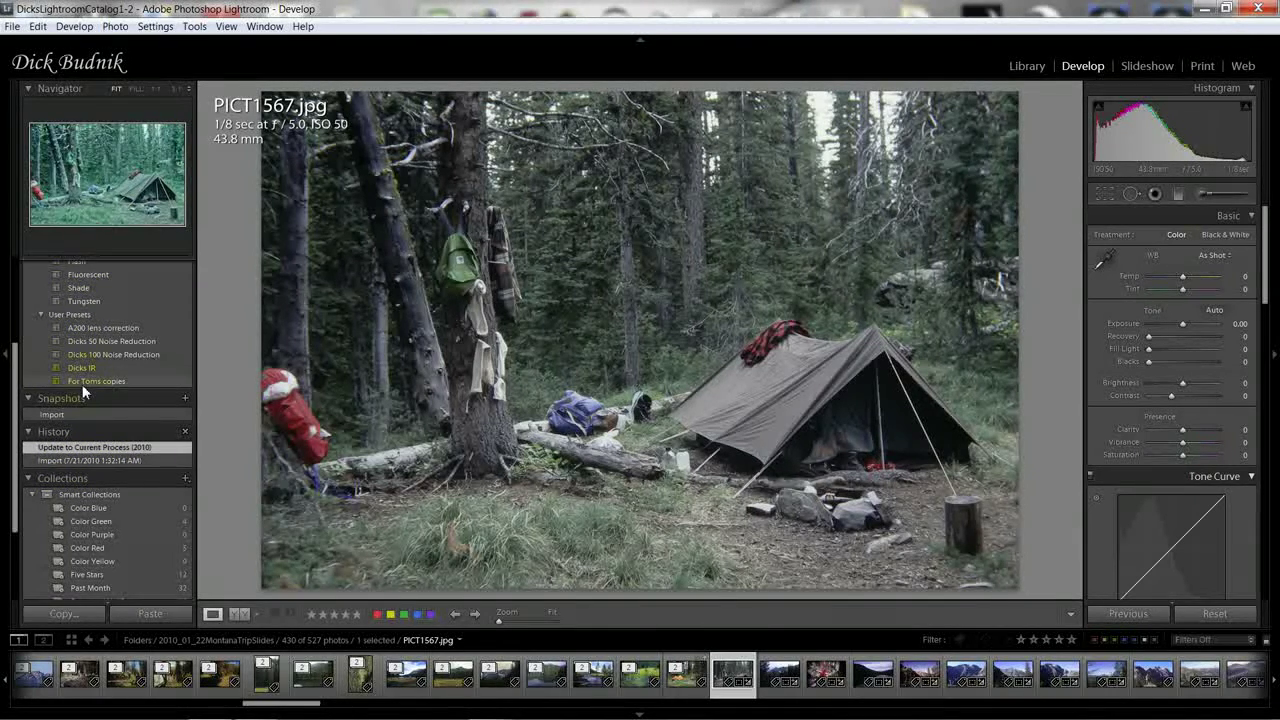
Apply the A200 lens correction and the 100 Noise Reduction user presets to the tent photo.
{"action": "left_click", "coordinate": [98, 327]}
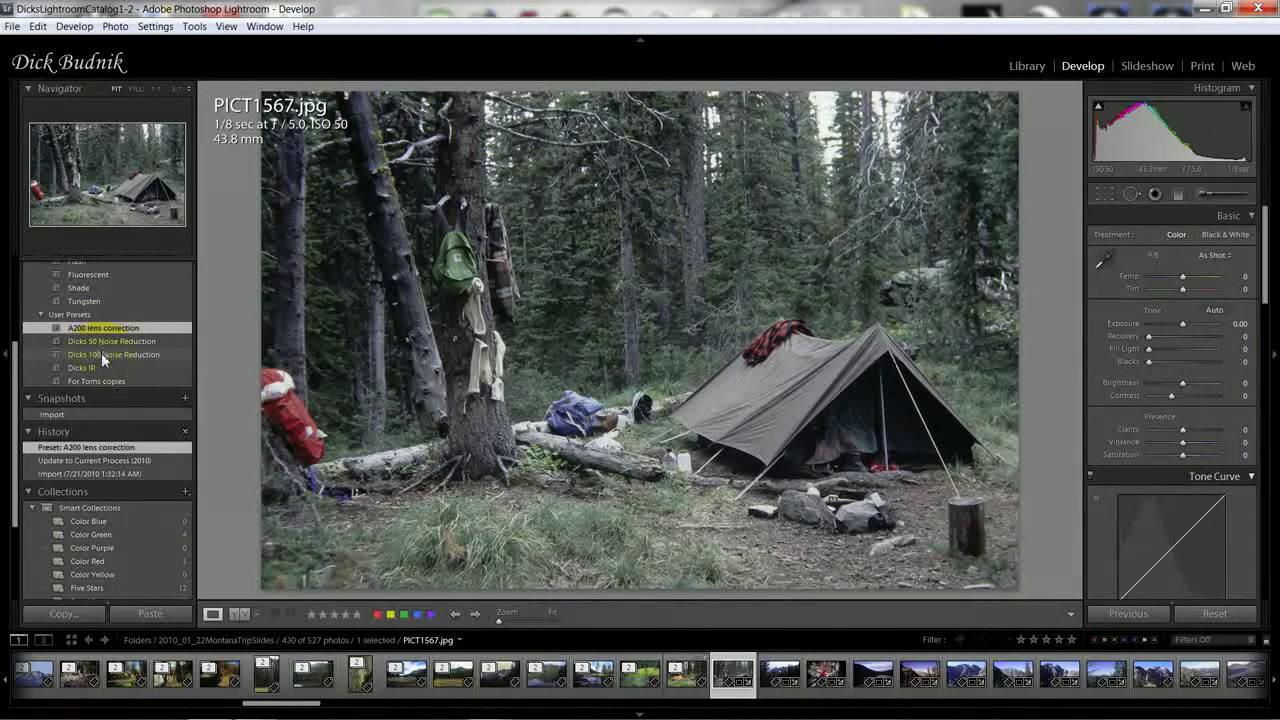
{"action": "left_click", "coordinate": [99, 351]}
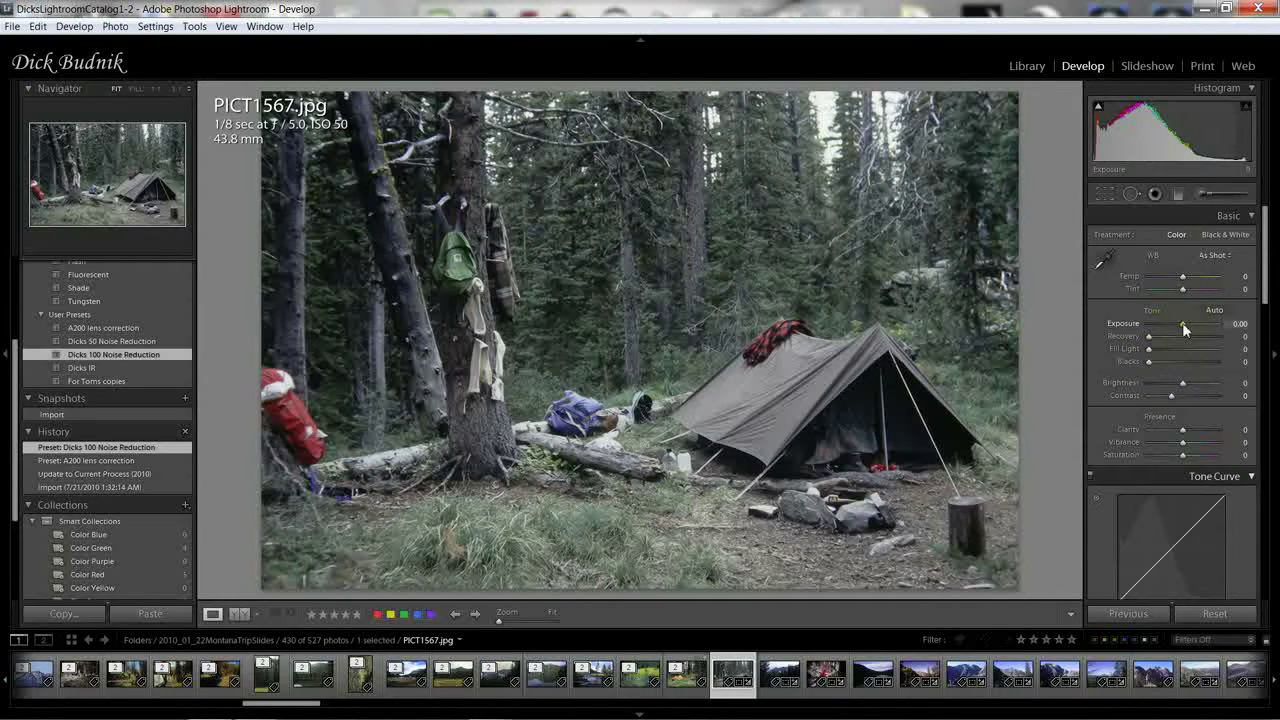
Set the photo's Exposure to -0.71, Fill Light to 34 and Recovery to 36.
{"action": "left_click_drag", "start_coordinate": [1184, 326], "coordinate": [1172, 358]}
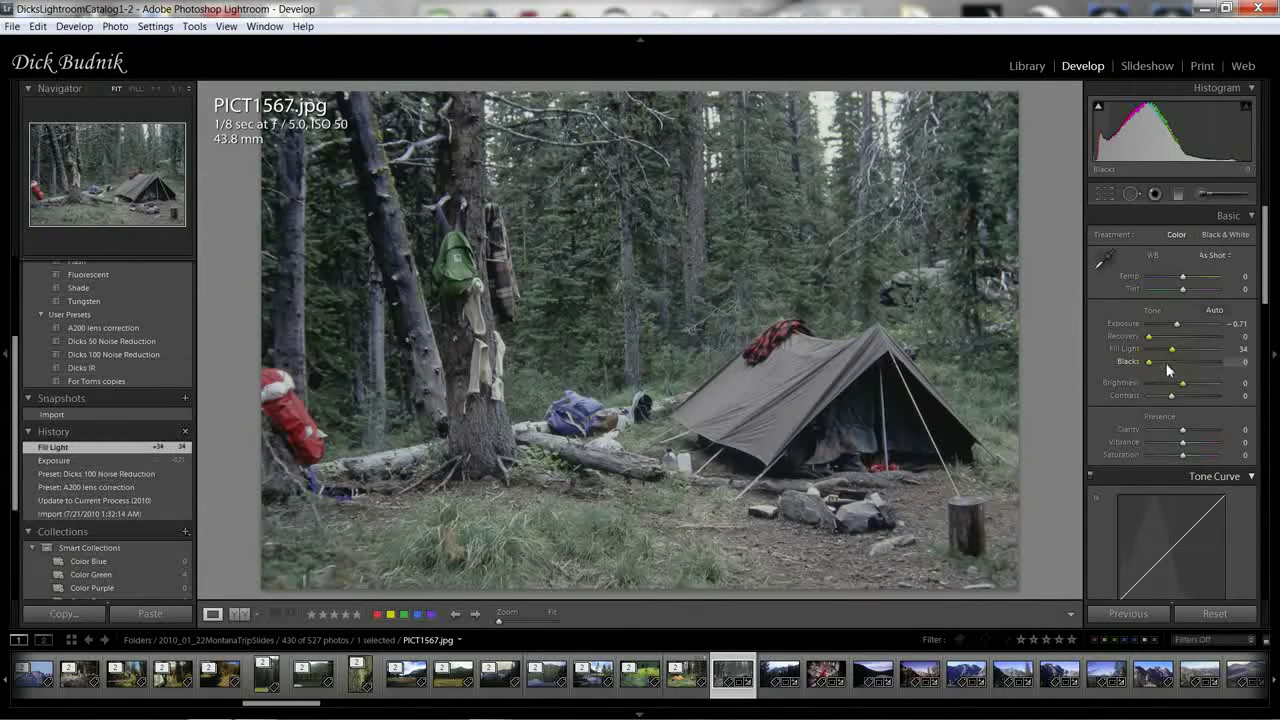
{"action": "left_click_drag", "start_coordinate": [1148, 338], "coordinate": [1177, 349]}
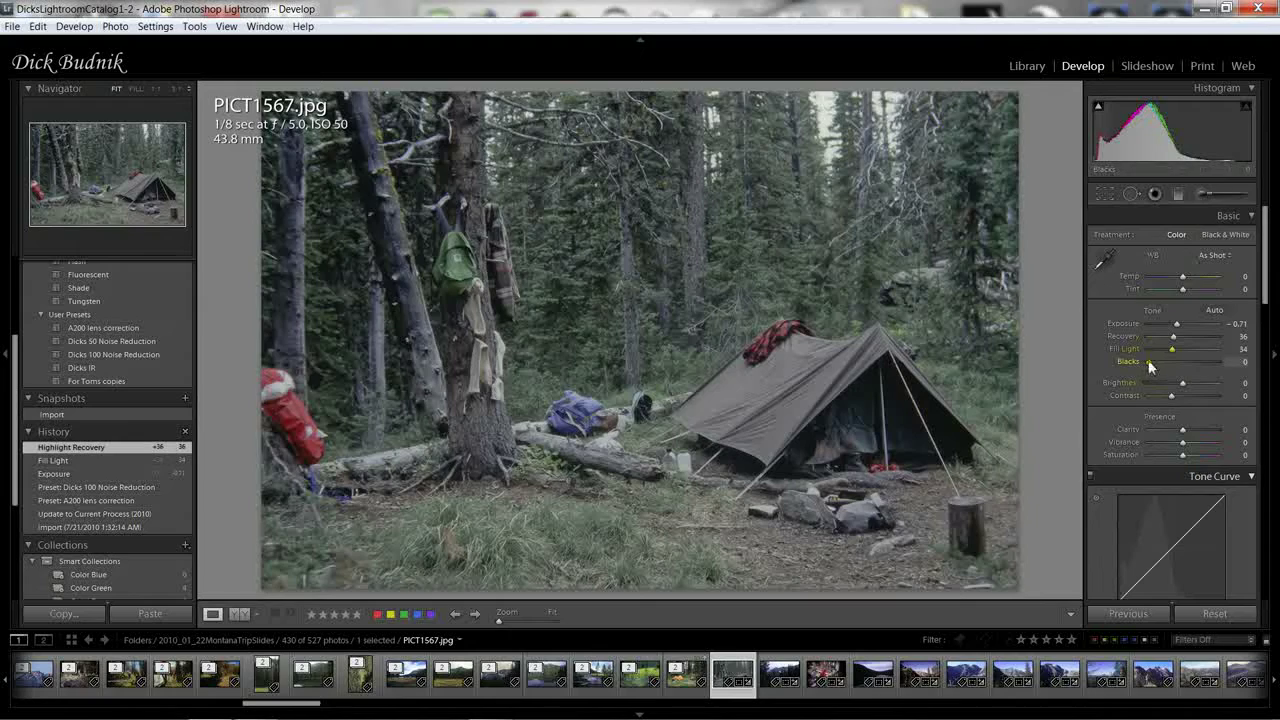
Try raising the photo's Blacks to 12 and return them to 0.
{"action": "left_click_drag", "start_coordinate": [1150, 362], "coordinate": [1157, 366]}
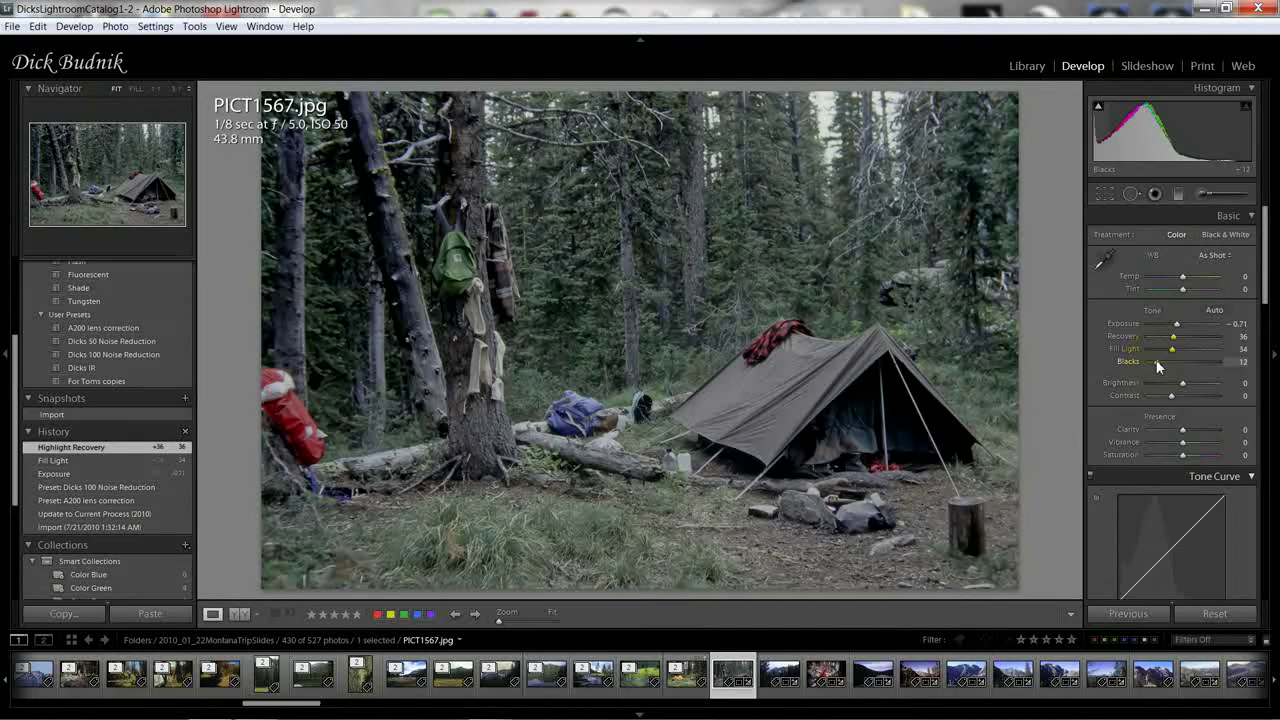
{"action": "left_click_drag", "start_coordinate": [1157, 366], "coordinate": [1134, 367]}
{"action": "left_click", "coordinate": [1142, 361]}
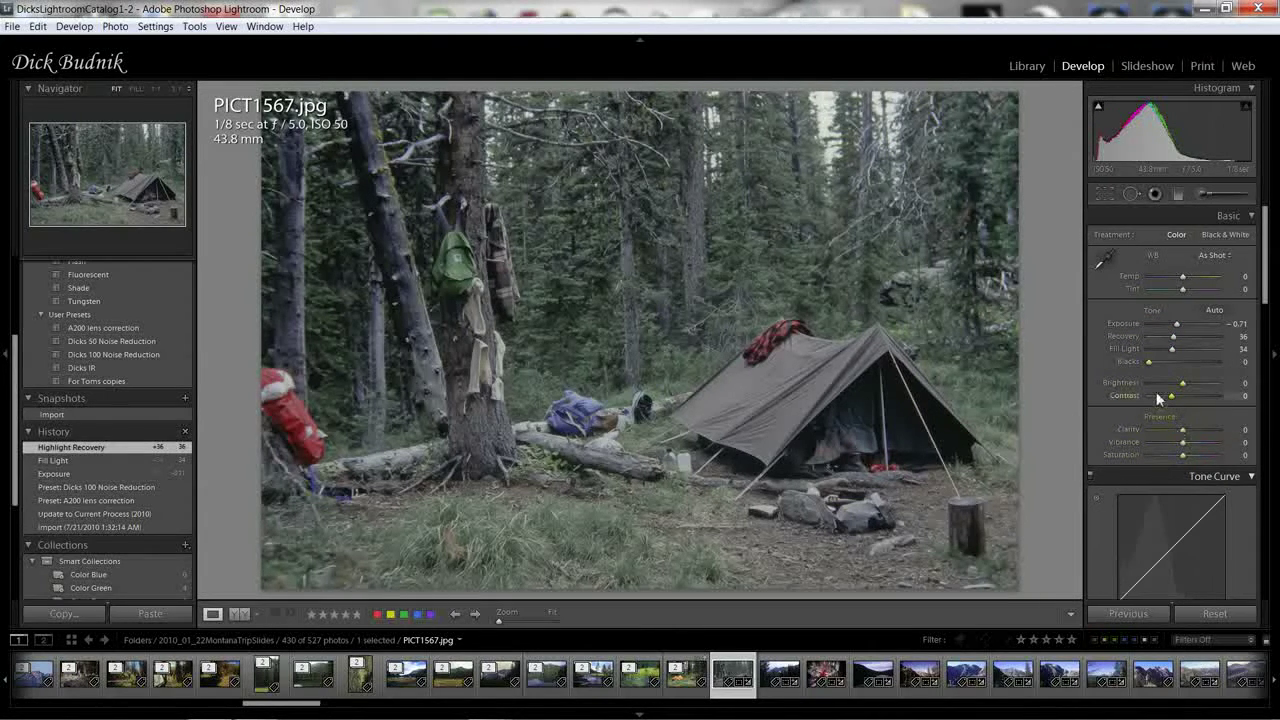
Set the photo's Contrast to -9, Clarity to +75, Saturation to +25 and Vibrance to +59.
{"action": "mouse_move", "coordinate": [1173, 396]}
{"action": "left_mouse_down"}
{"action": "mouse_move", "coordinate": [1160, 397]}
{"action": "mouse_move", "coordinate": [1186, 400]}
{"action": "mouse_move", "coordinate": [1168, 395]}
{"action": "left_mouse_up"}
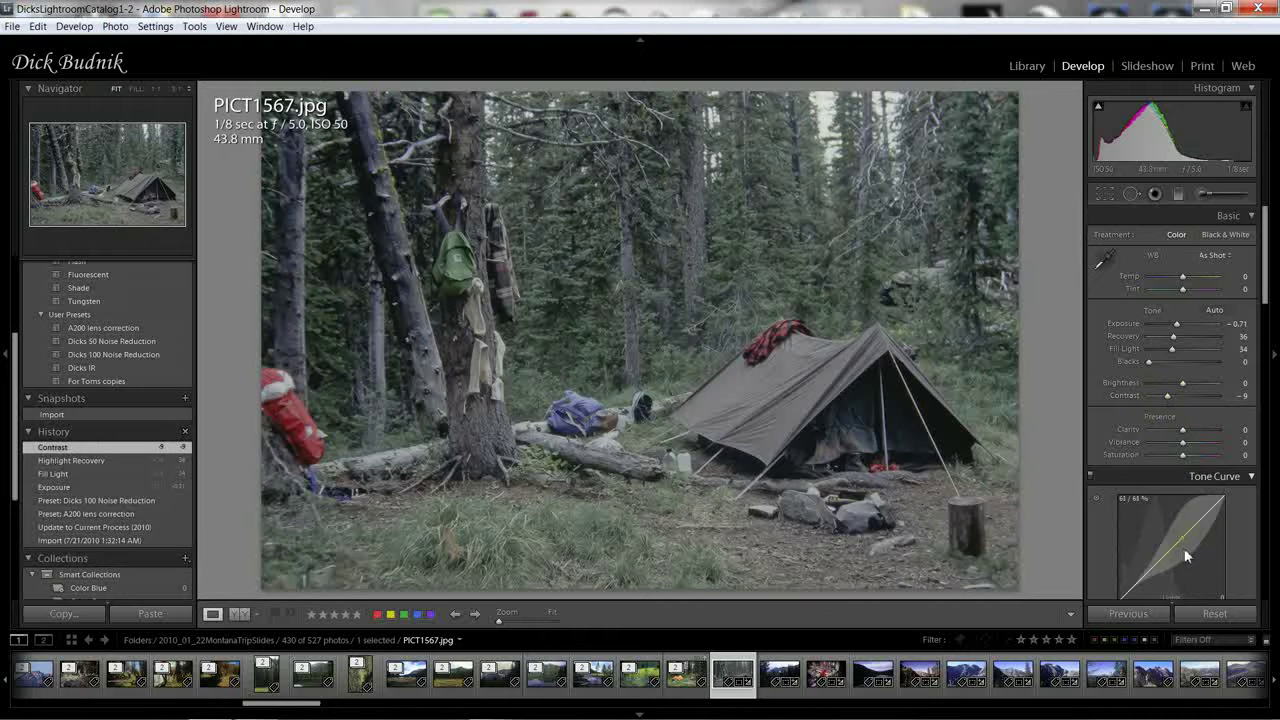
{"action": "left_click", "coordinate": [1183, 432]}
{"action": "left_click_drag", "start_coordinate": [1183, 430], "coordinate": [1208, 436]}
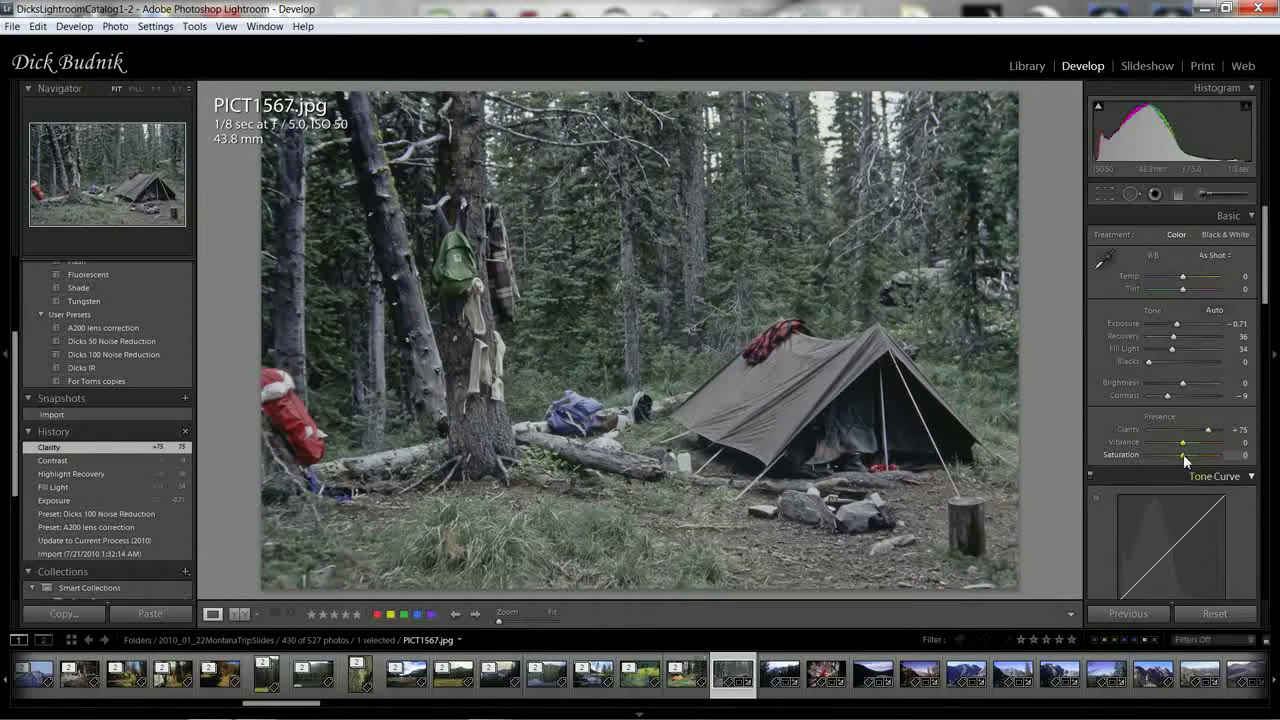
{"action": "left_click_drag", "start_coordinate": [1183, 454], "coordinate": [1190, 455]}
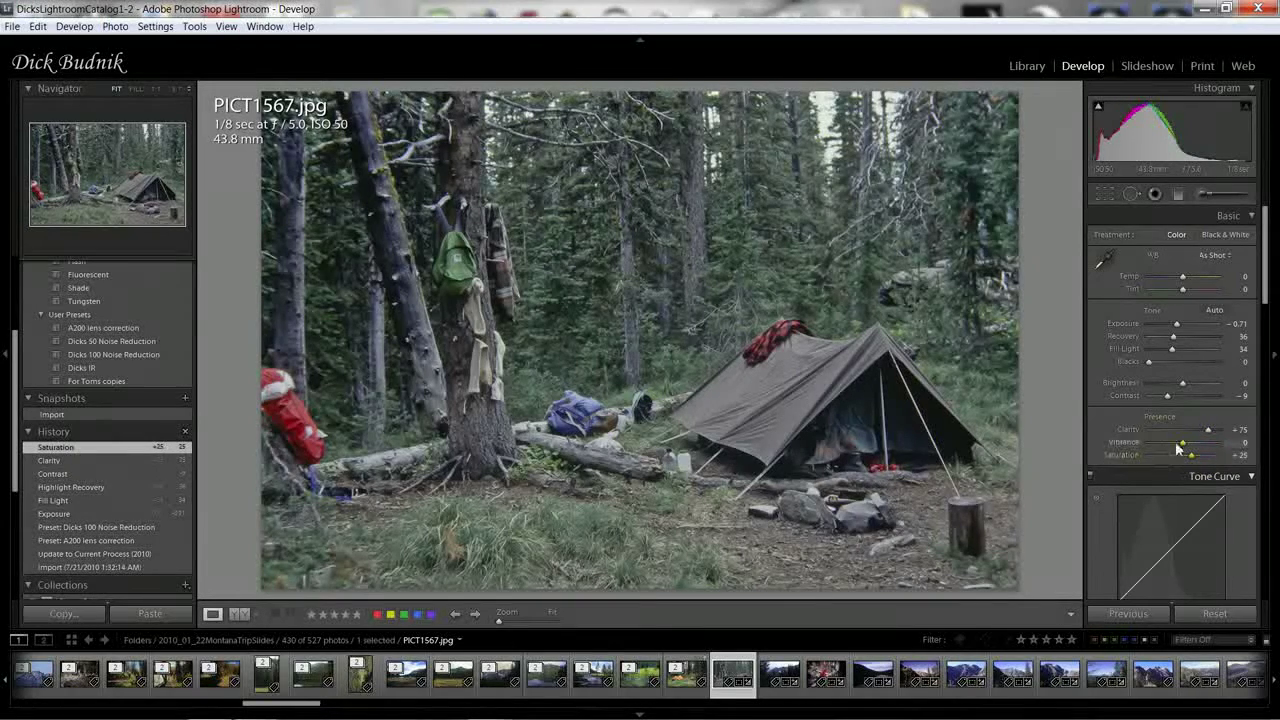
{"action": "left_click_drag", "start_coordinate": [1181, 441], "coordinate": [1200, 454]}
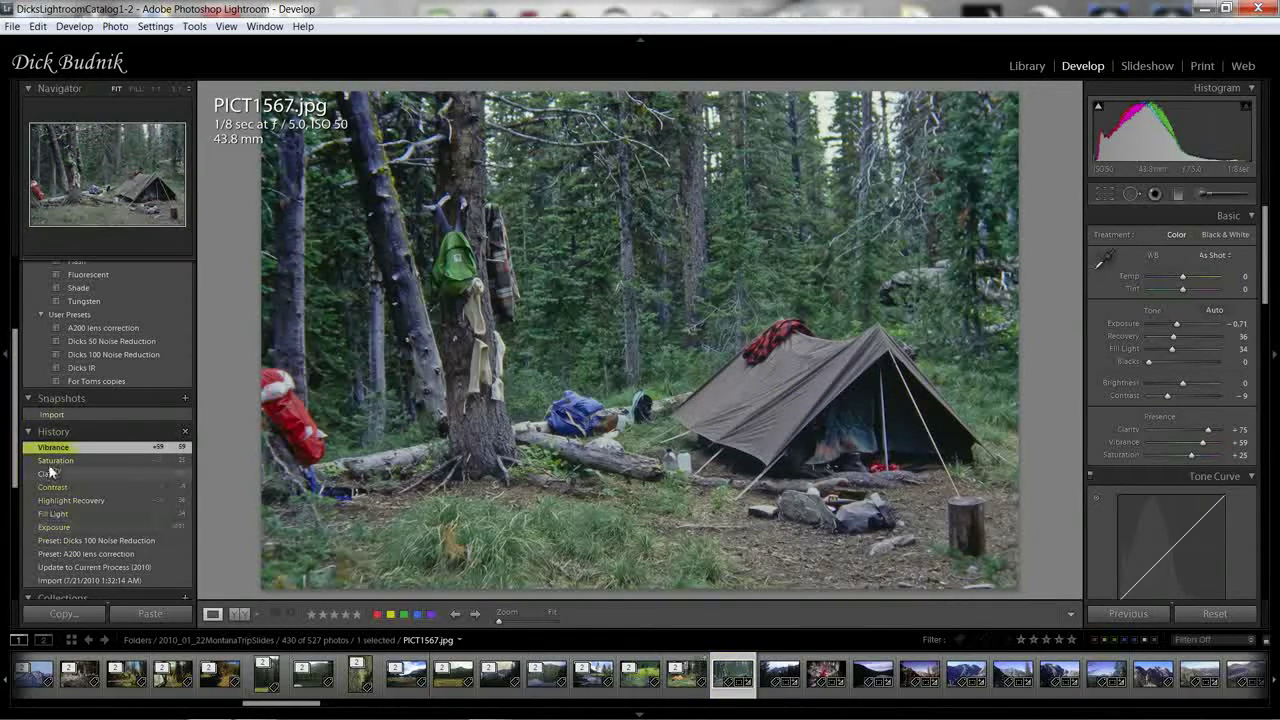
Try to open the adjusted PICT1567.jpg for editing in Adobe Photoshop CS5.
{"action": "scroll", "coordinate": [67, 559], "scroll_direction": "down", "scroll_amount": 3}
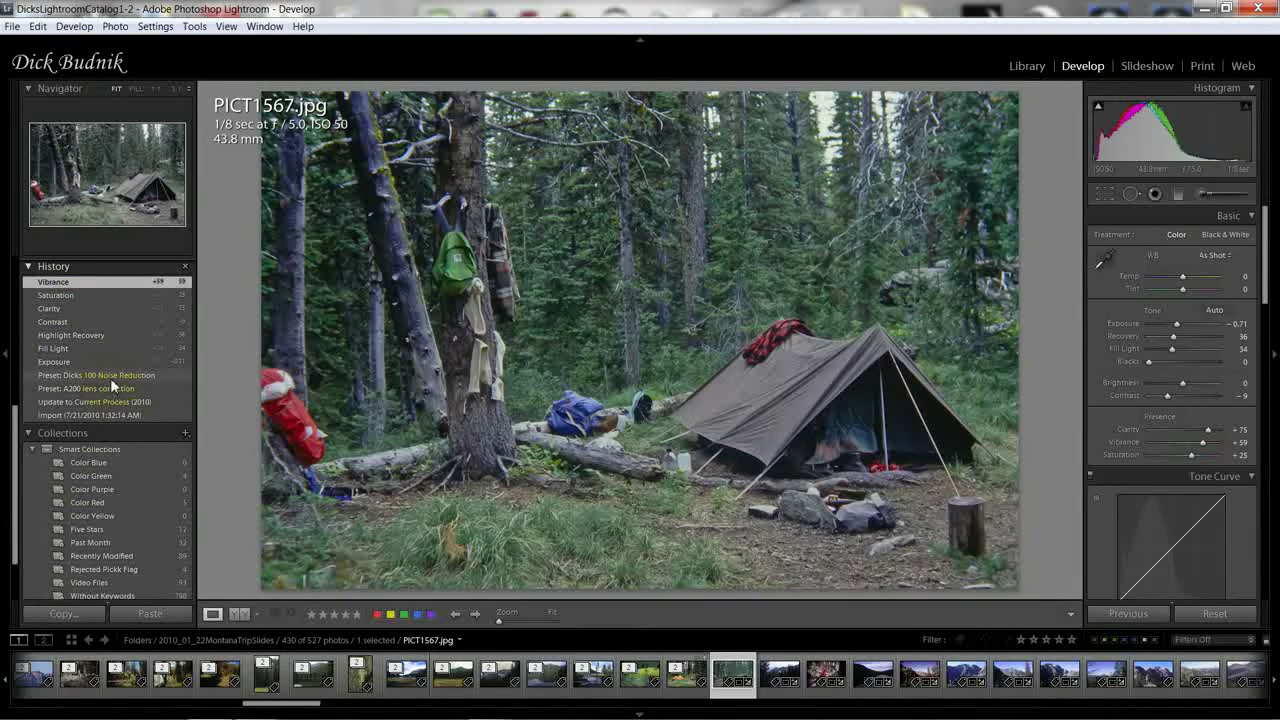
{"action": "right_click", "coordinate": [724, 678]}
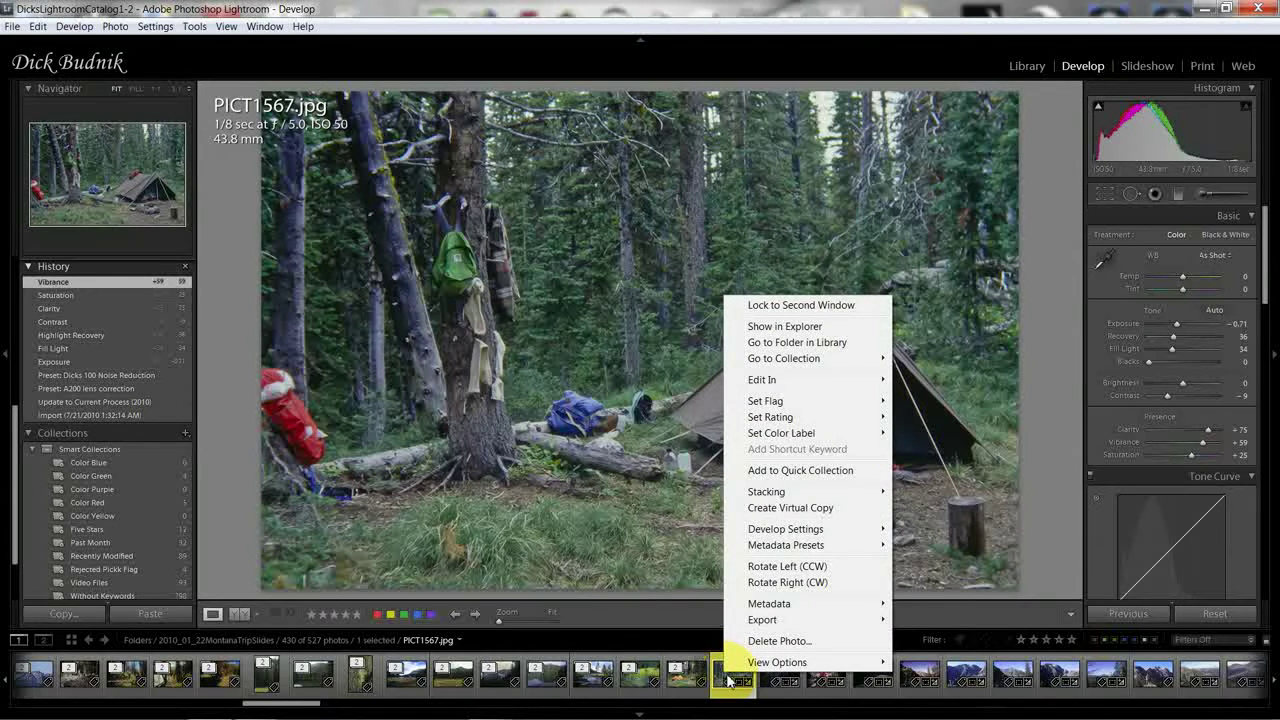
{"action": "mouse_move", "coordinate": [770, 382]}
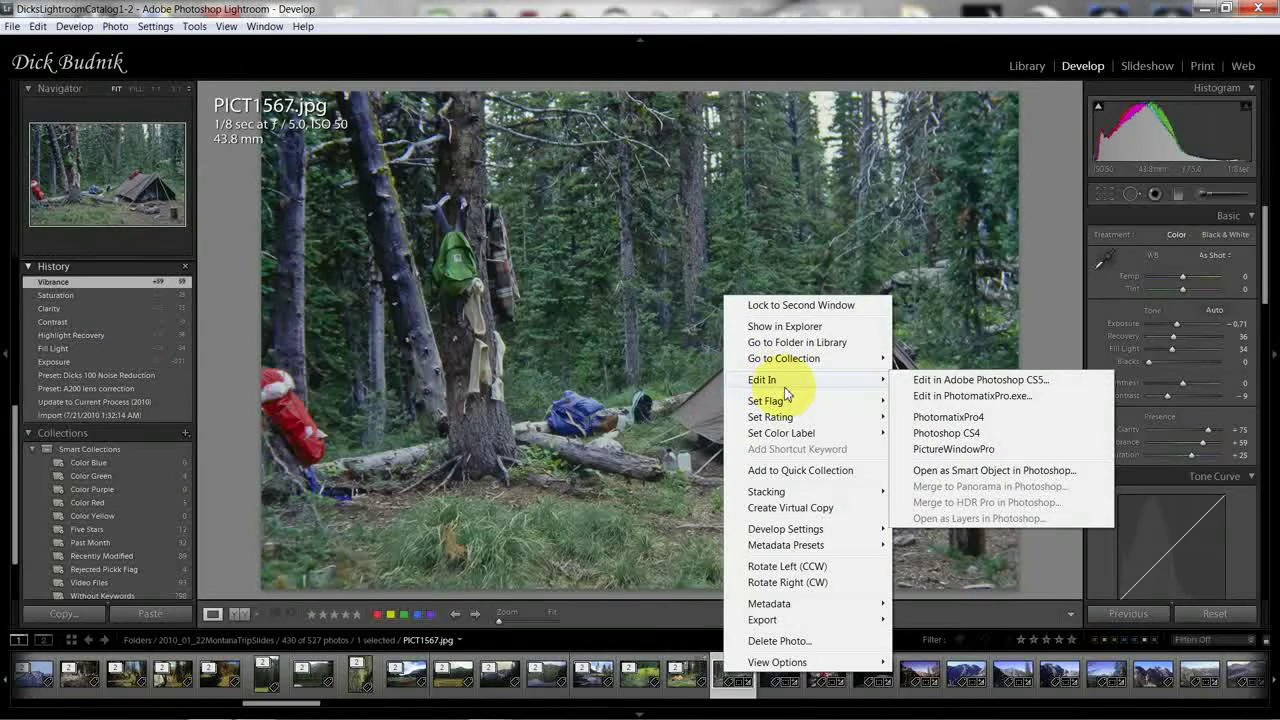
{"action": "left_click", "coordinate": [932, 381]}
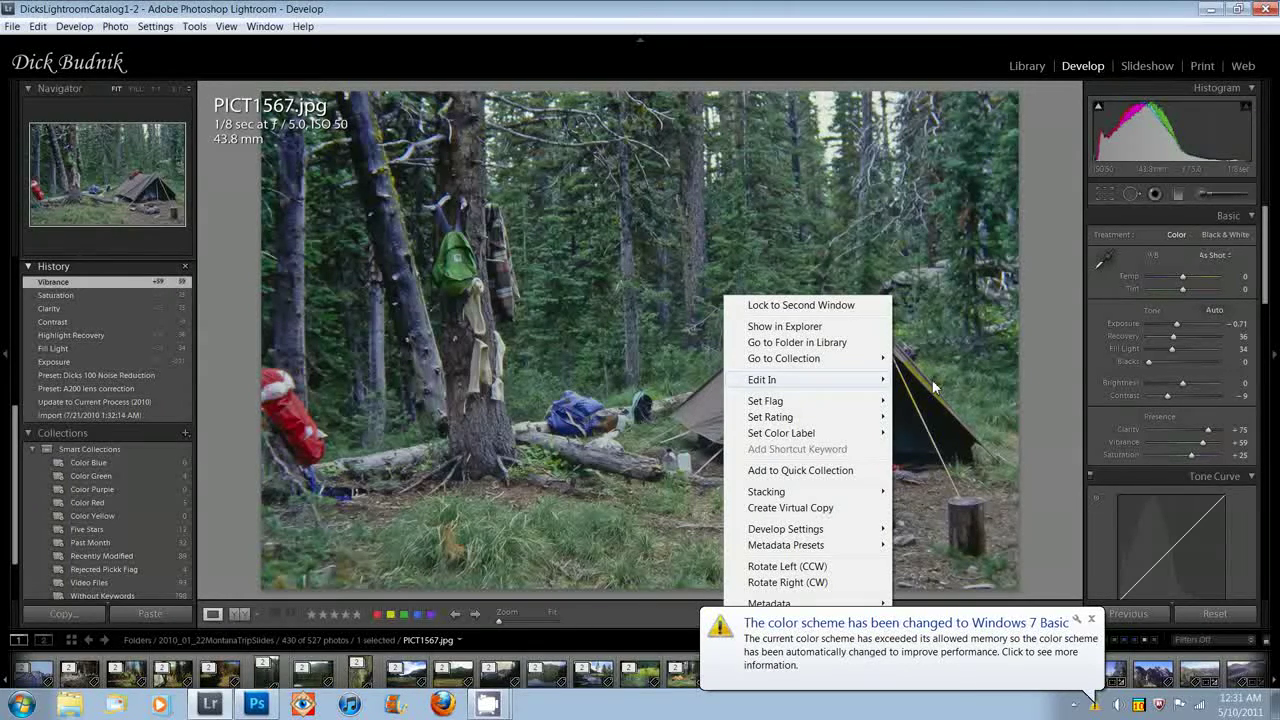
Dismiss the color scheme notification and close the Windows help window.
{"action": "left_click", "coordinate": [1091, 618]}
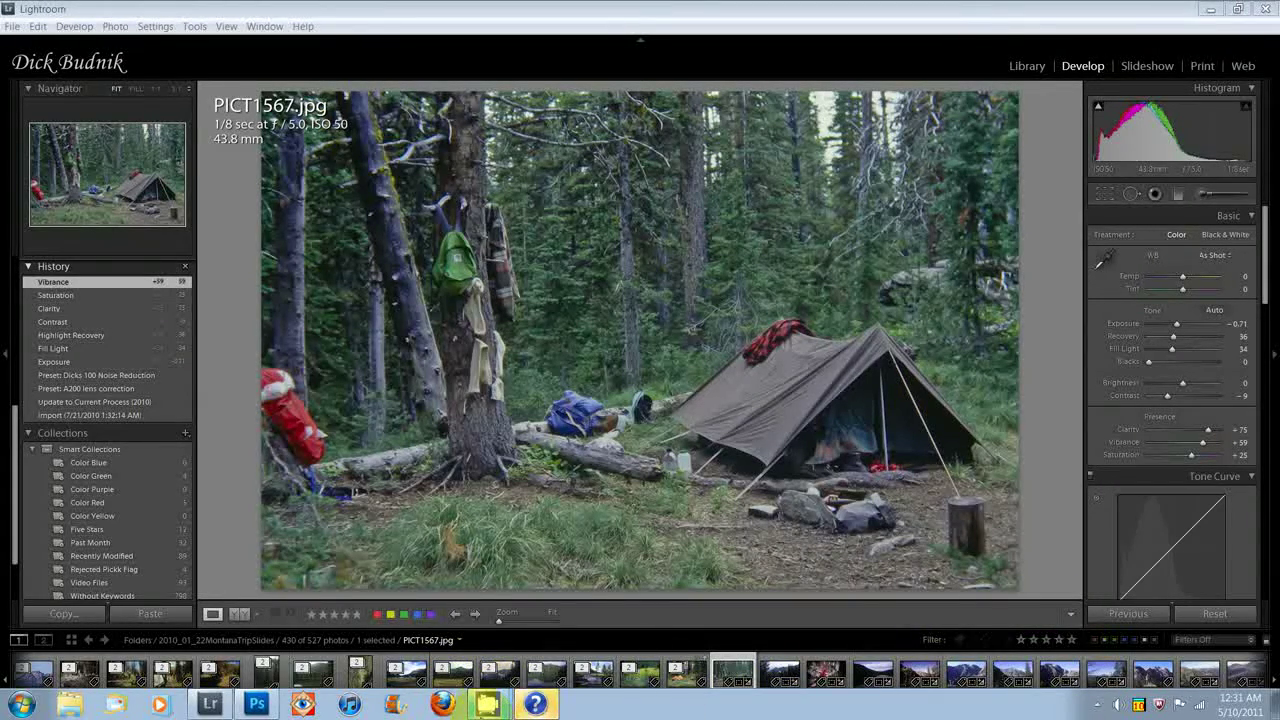
{"action": "left_click", "coordinate": [535, 705]}
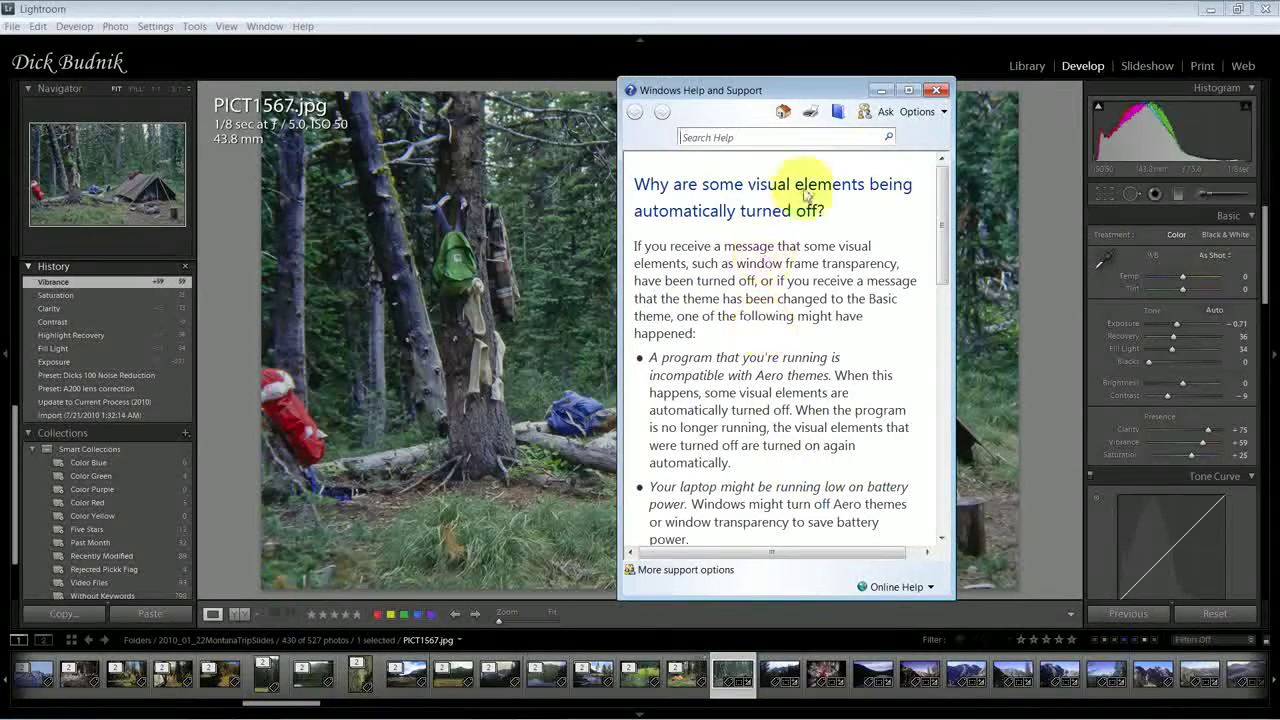
{"action": "left_click", "coordinate": [935, 91]}
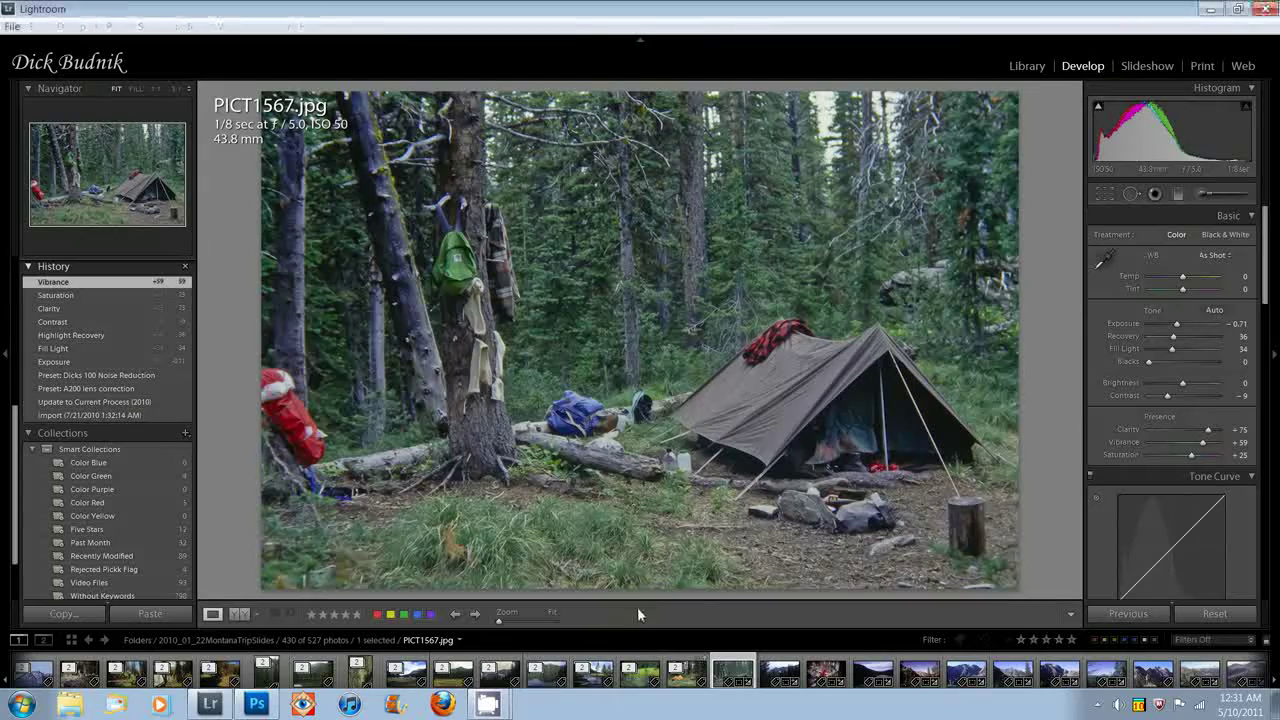
Export PICT1567.jpg with the "add p" user preset and open the copy in Photoshop using its embedded color profile.
{"action": "right_click", "coordinate": [725, 677]}
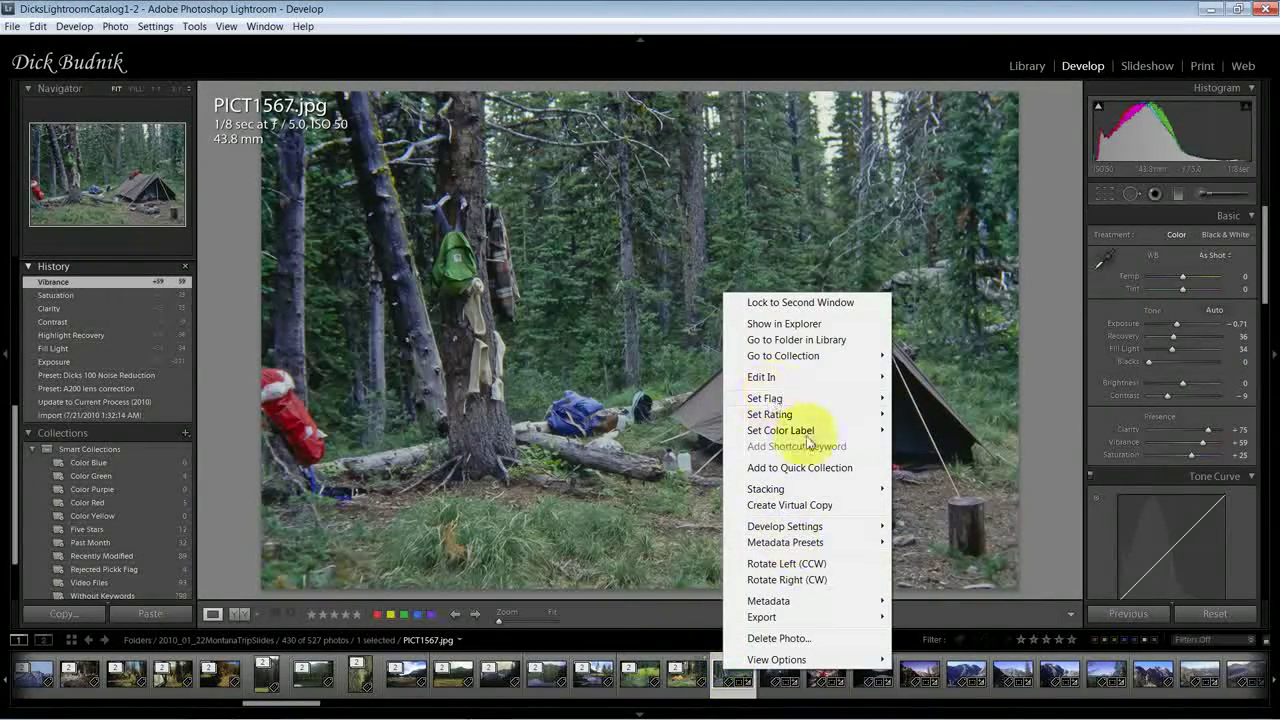
{"action": "mouse_move", "coordinate": [780, 626]}
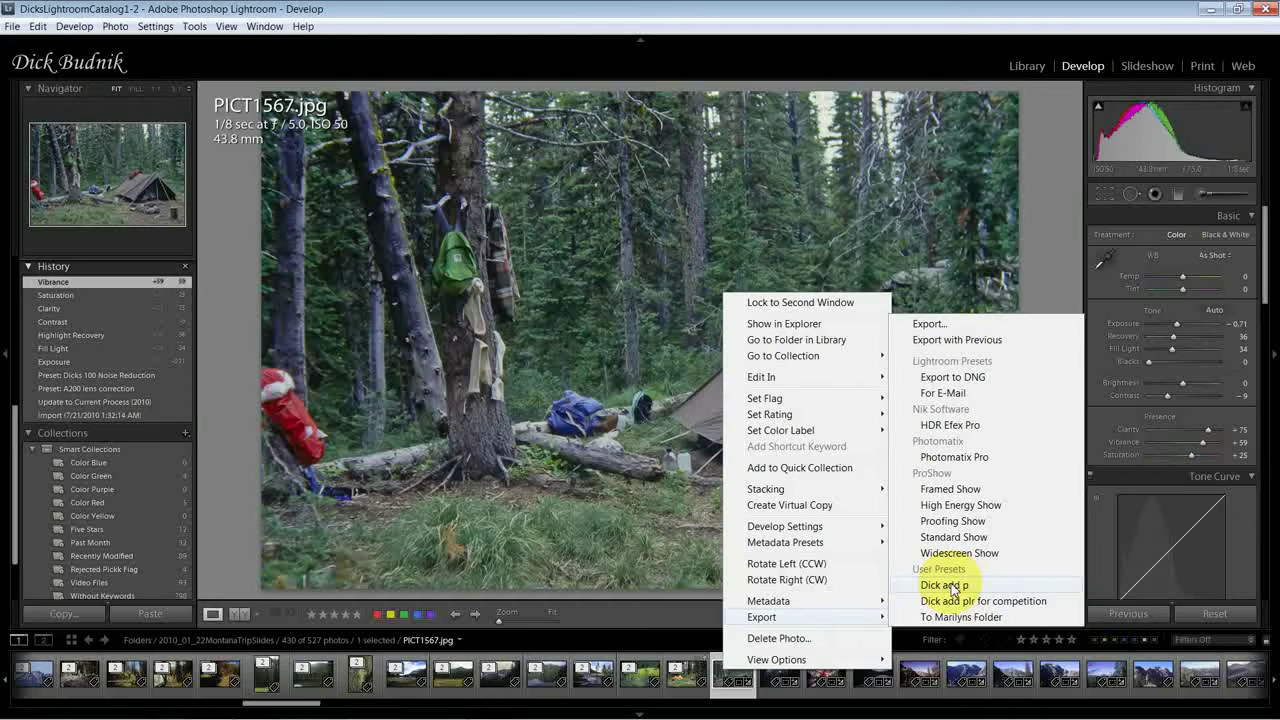
{"action": "left_click", "coordinate": [946, 586]}
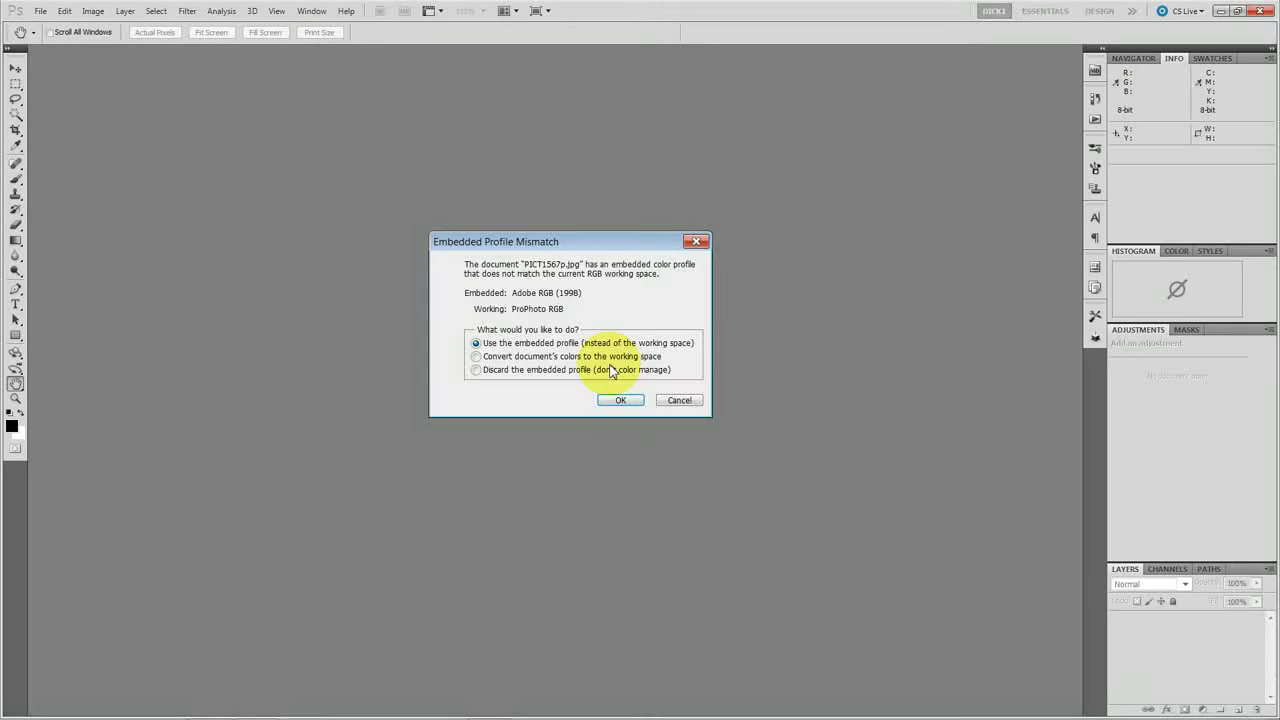
{"action": "left_click", "coordinate": [620, 400]}
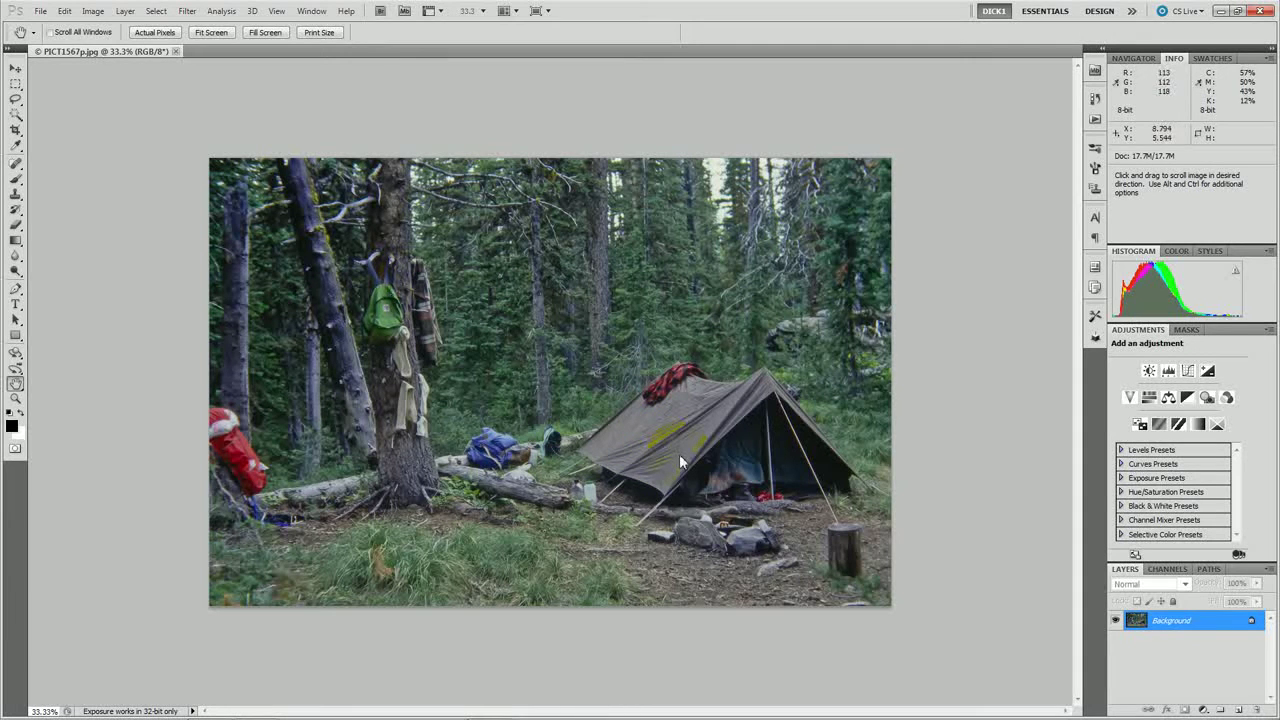
Run the Luminosity Mask action on the photo through its pause to completion, and collapse the actions list.
{"action": "left_click", "coordinate": [1096, 123]}
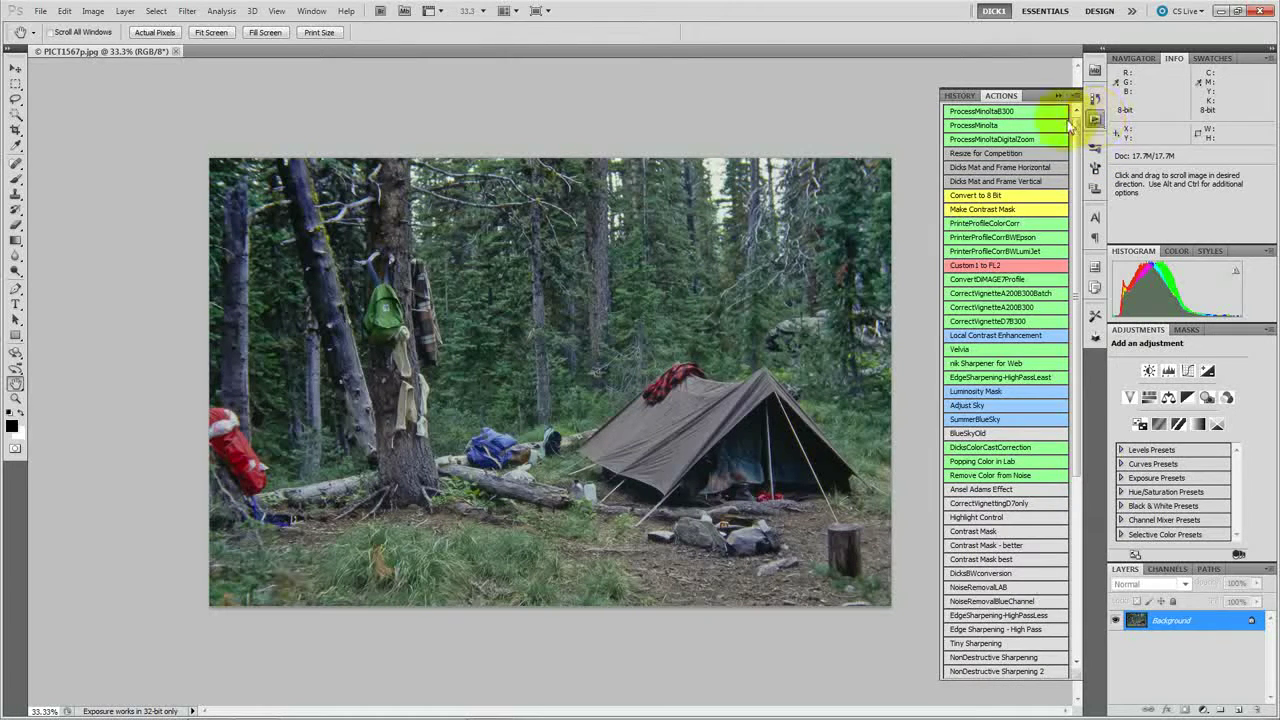
{"action": "left_click", "coordinate": [972, 397]}
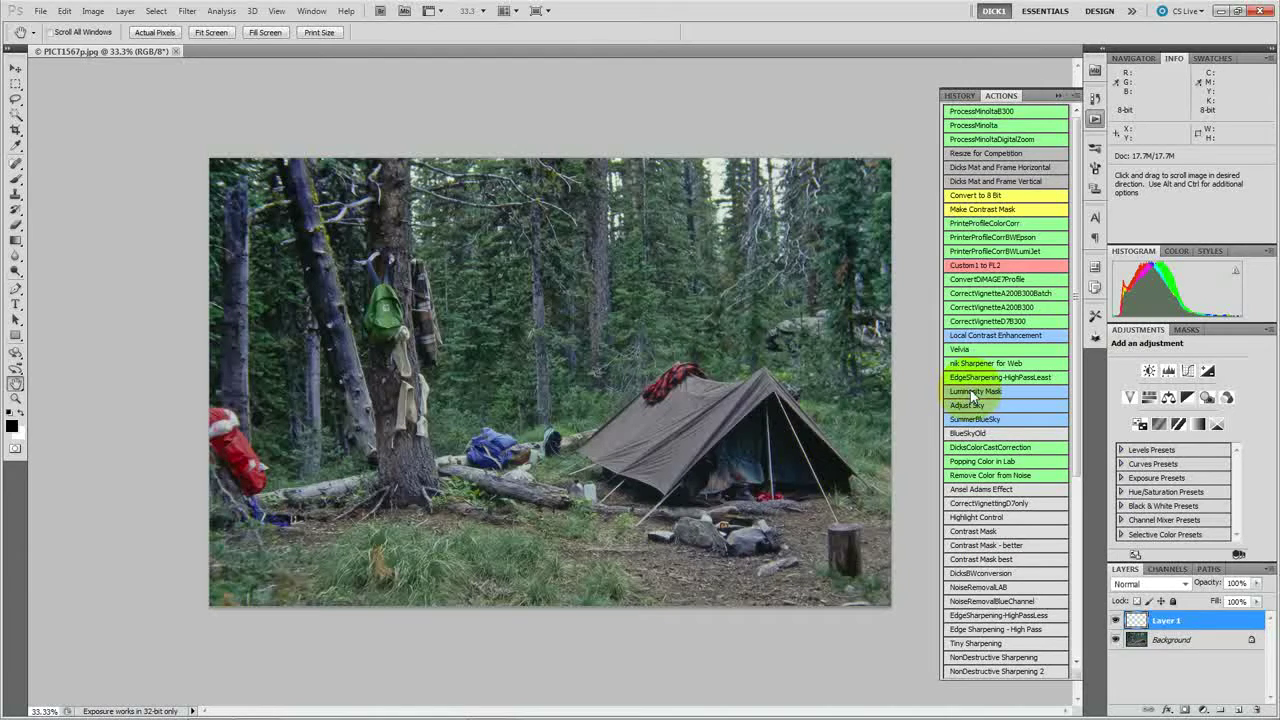
{"action": "left_click", "coordinate": [633, 280]}
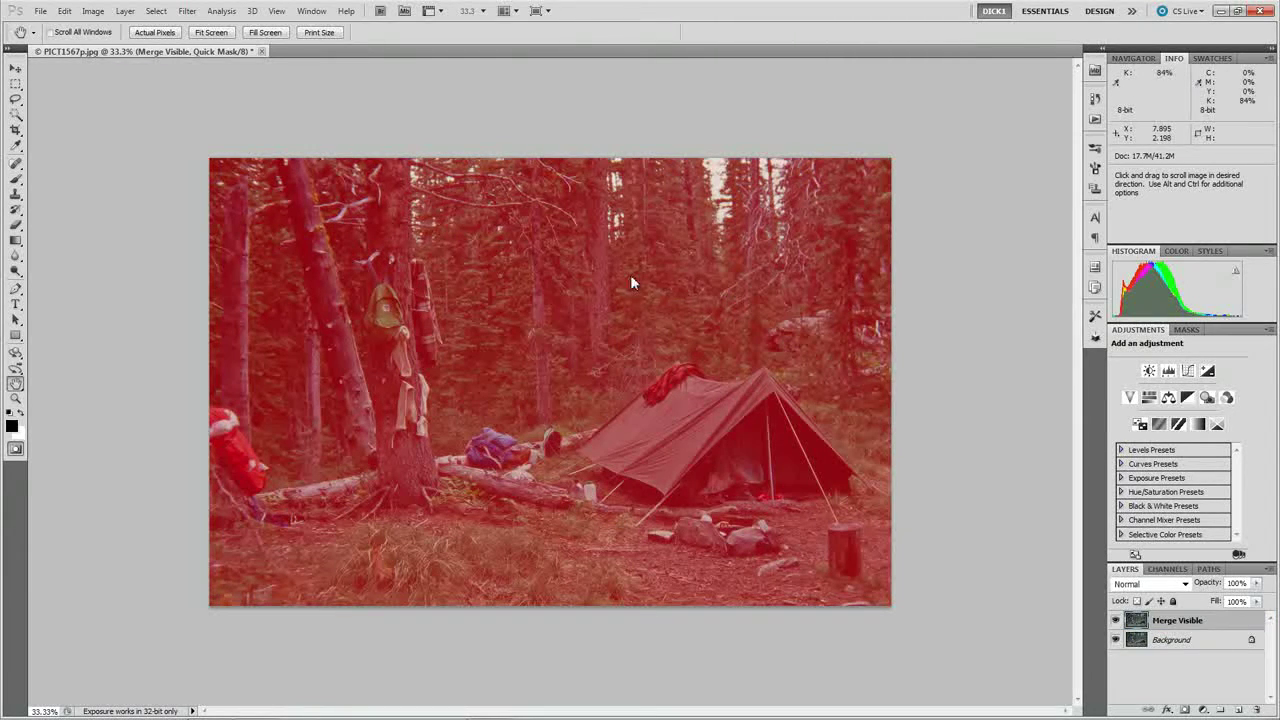
{"action": "left_click", "coordinate": [1096, 122]}
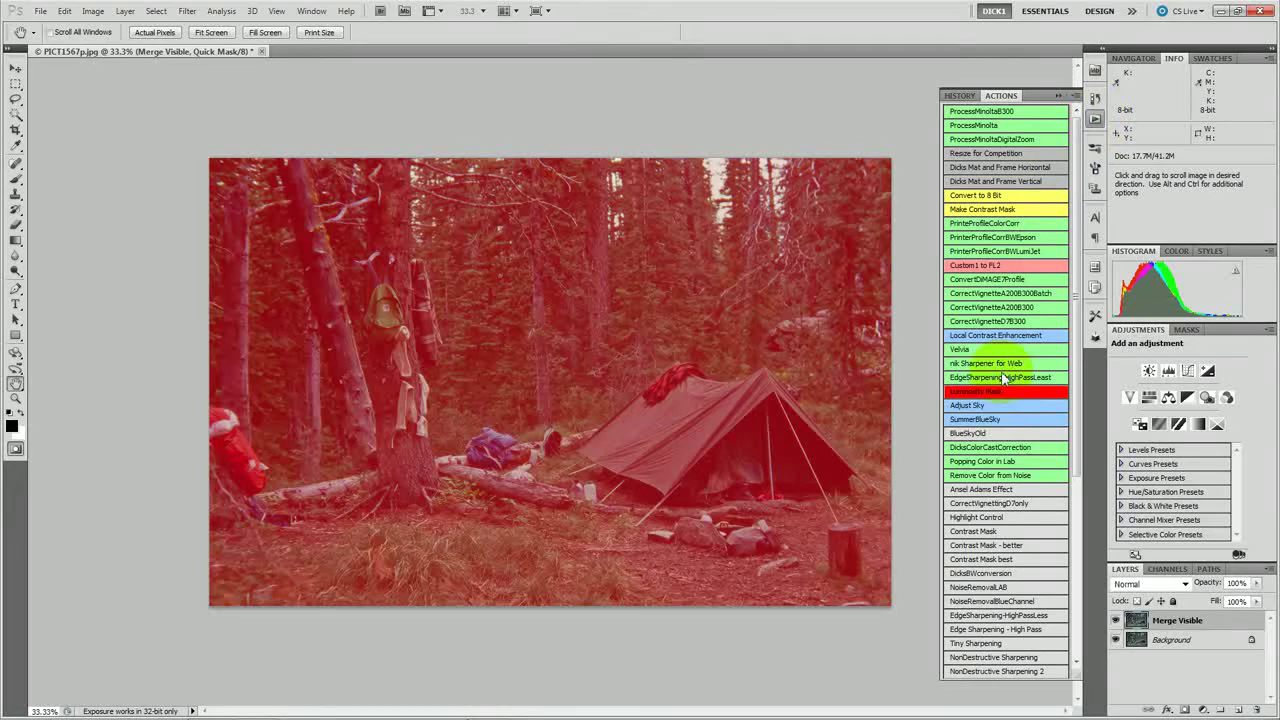
{"action": "left_click", "coordinate": [975, 395]}
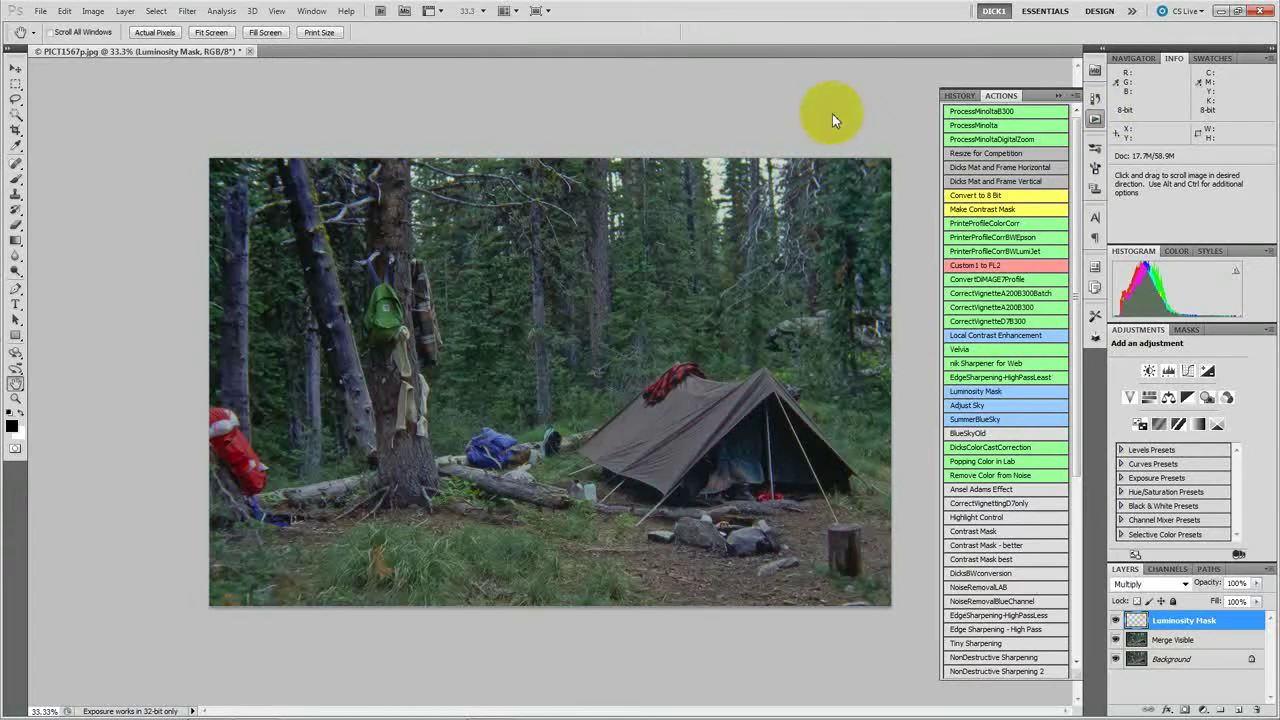
{"action": "left_click", "coordinate": [835, 27]}
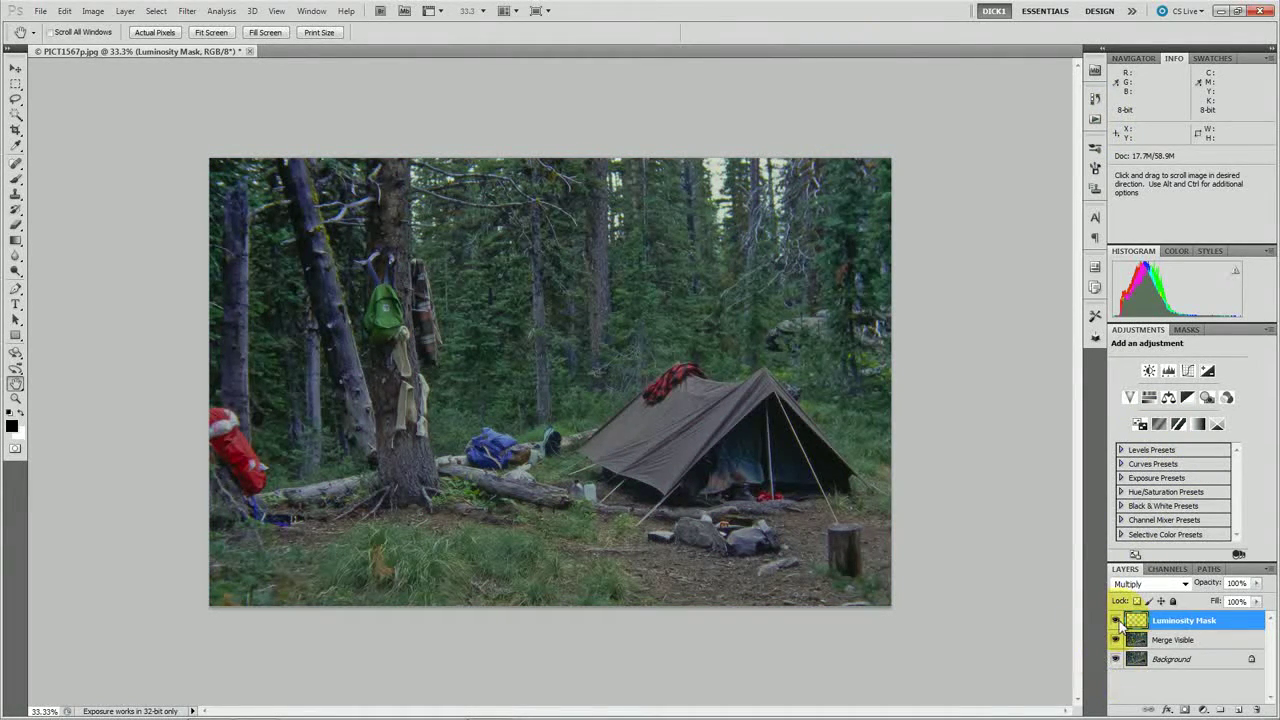
Hide and show the Luminosity Mask layer repeatedly to compare the photo with and without it.
{"action": "left_click", "coordinate": [1117, 621]}
{"action": "left_click", "coordinate": [1117, 621]}
{"action": "left_click", "coordinate": [1118, 621]}
{"action": "left_click", "coordinate": [1118, 621]}
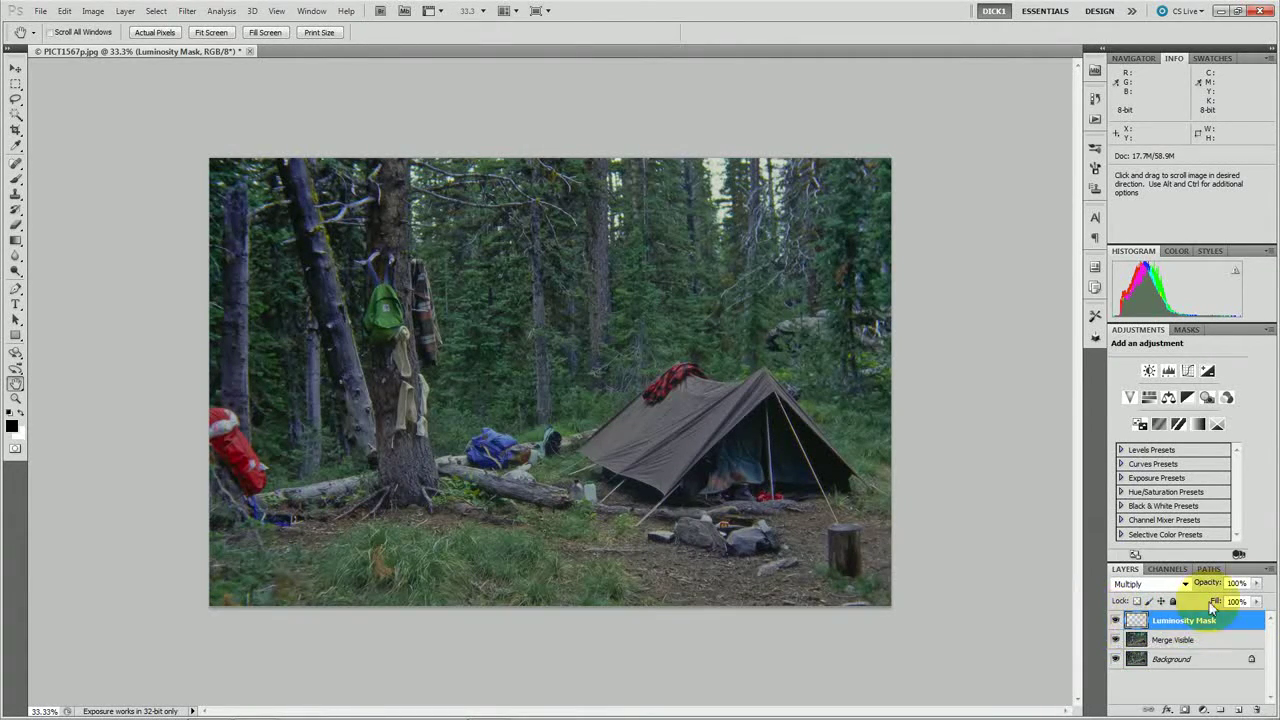
Reduce the Luminosity Mask layer's opacity and check the effect by hiding and showing the layer.
{"action": "left_click", "coordinate": [1256, 583]}
{"action": "left_click_drag", "start_coordinate": [1259, 604], "coordinate": [1218, 602]}
{"action": "left_click", "coordinate": [1137, 683]}
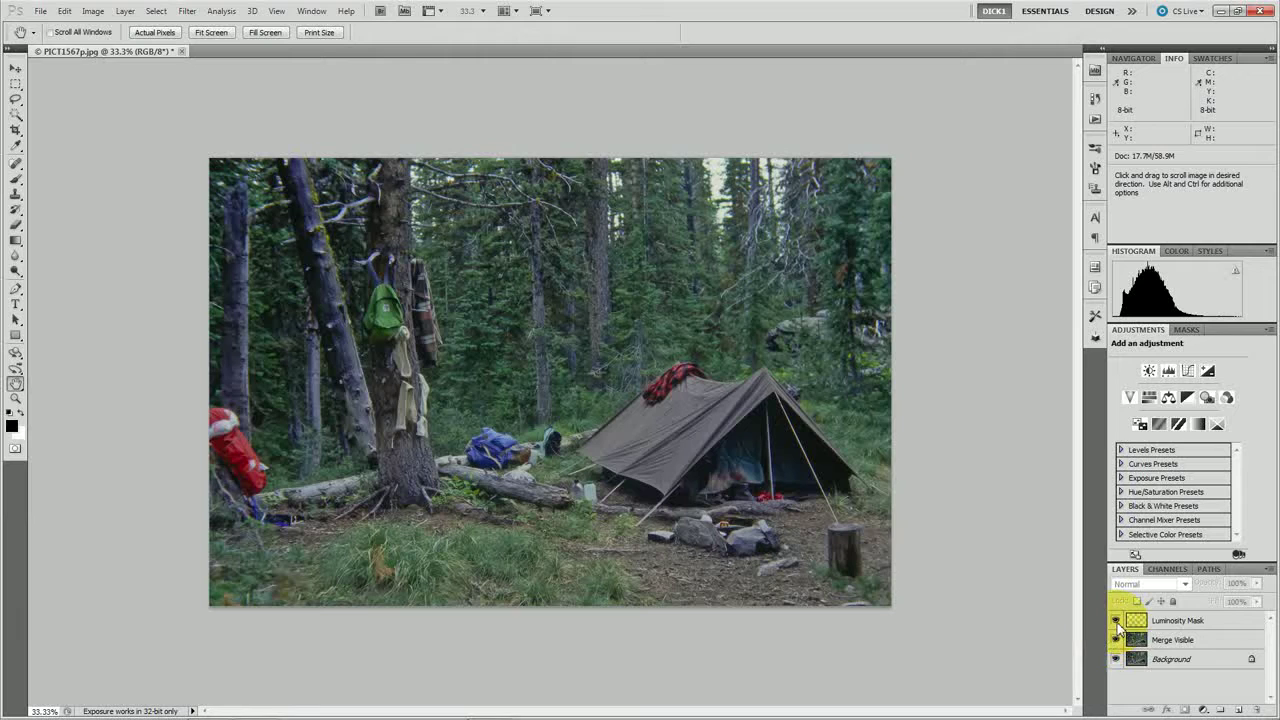
{"action": "left_click", "coordinate": [1116, 620]}
{"action": "left_click", "coordinate": [1117, 621]}
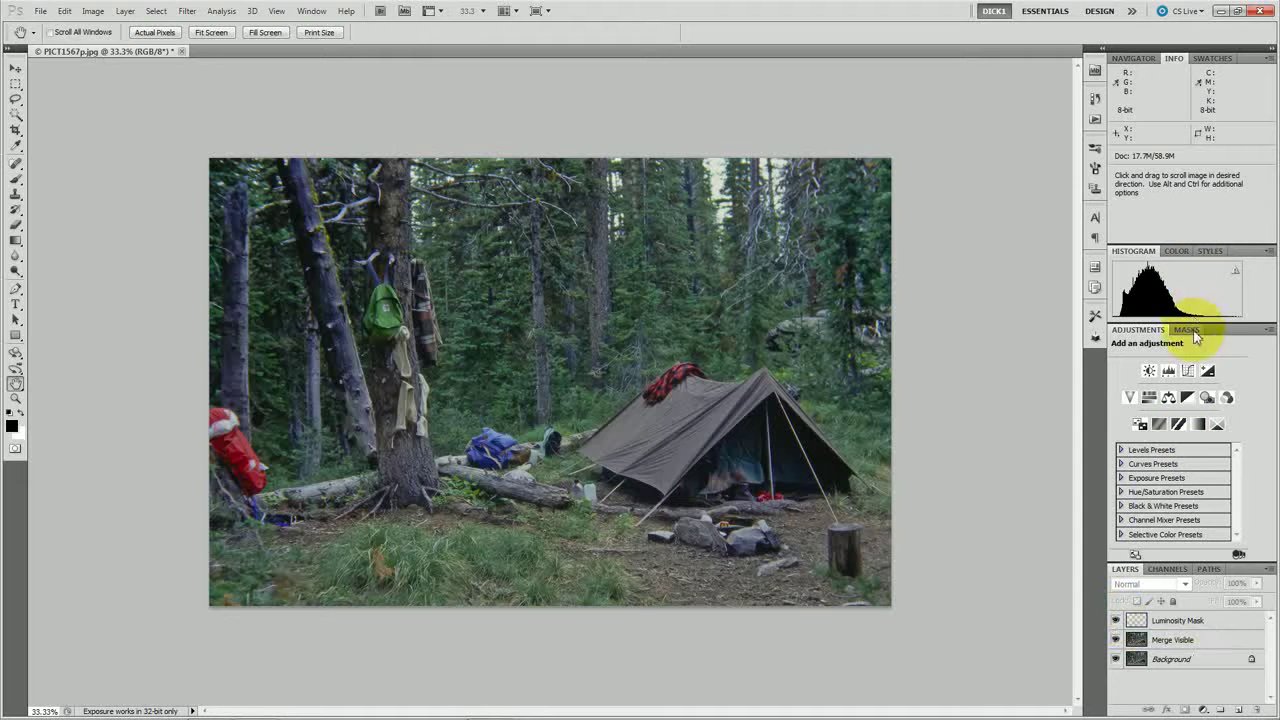
Add a Levels adjustment layer above the Luminosity Mask layer with the white input at 207 and midtones at 0.85.
{"action": "left_click", "coordinate": [1180, 618]}
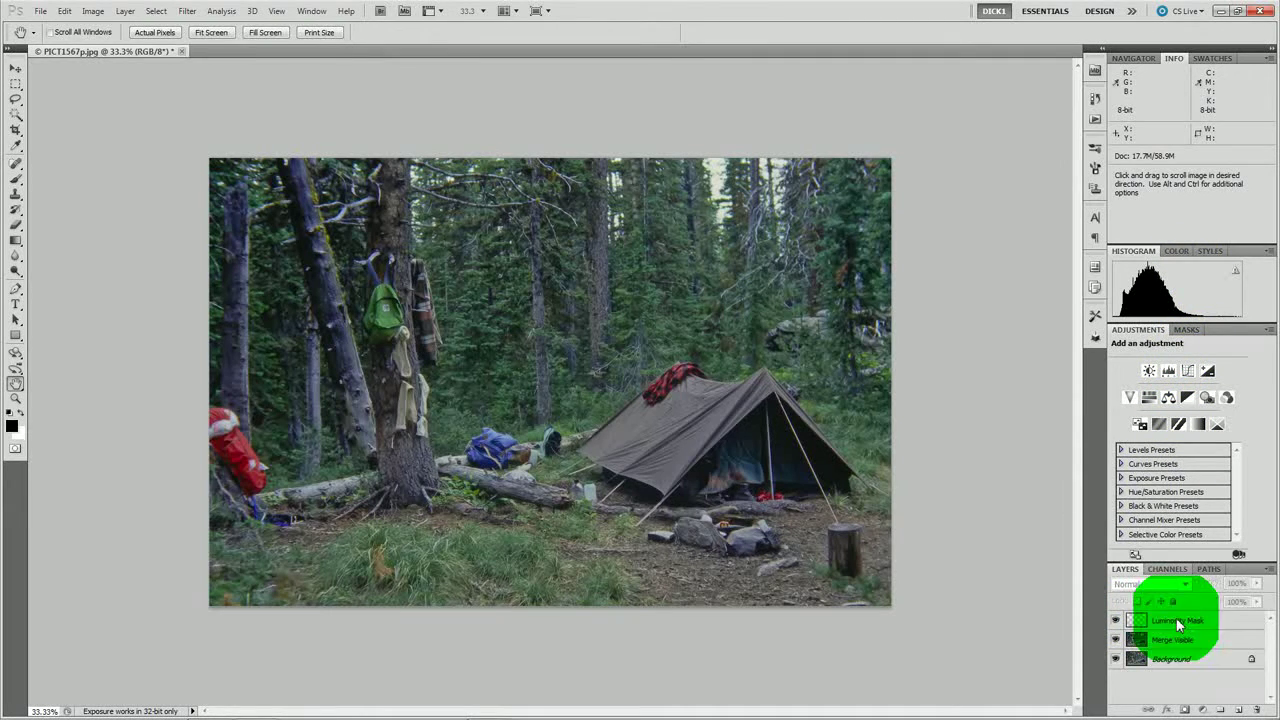
{"action": "left_click", "coordinate": [1168, 371]}
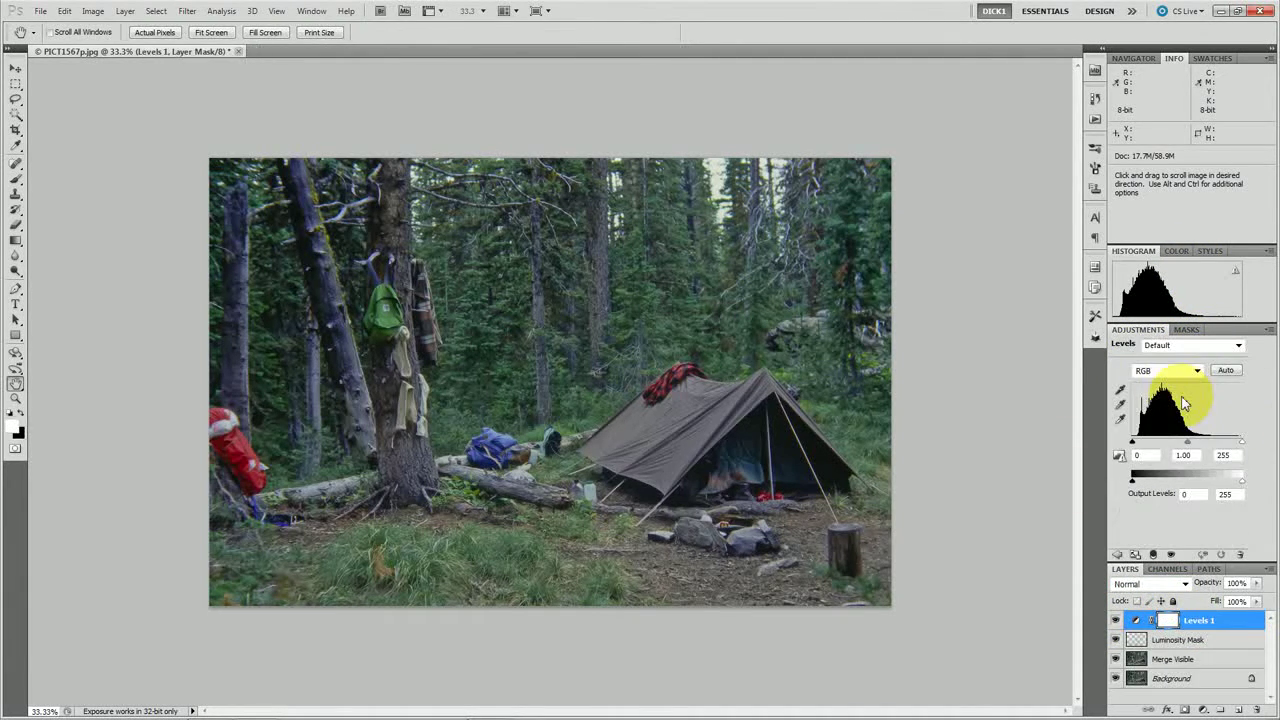
{"action": "mouse_move", "coordinate": [1242, 446]}
{"action": "left_mouse_down"}
{"action": "mouse_move", "coordinate": [1210, 438]}
{"action": "mouse_move", "coordinate": [1222, 441]}
{"action": "left_mouse_up"}
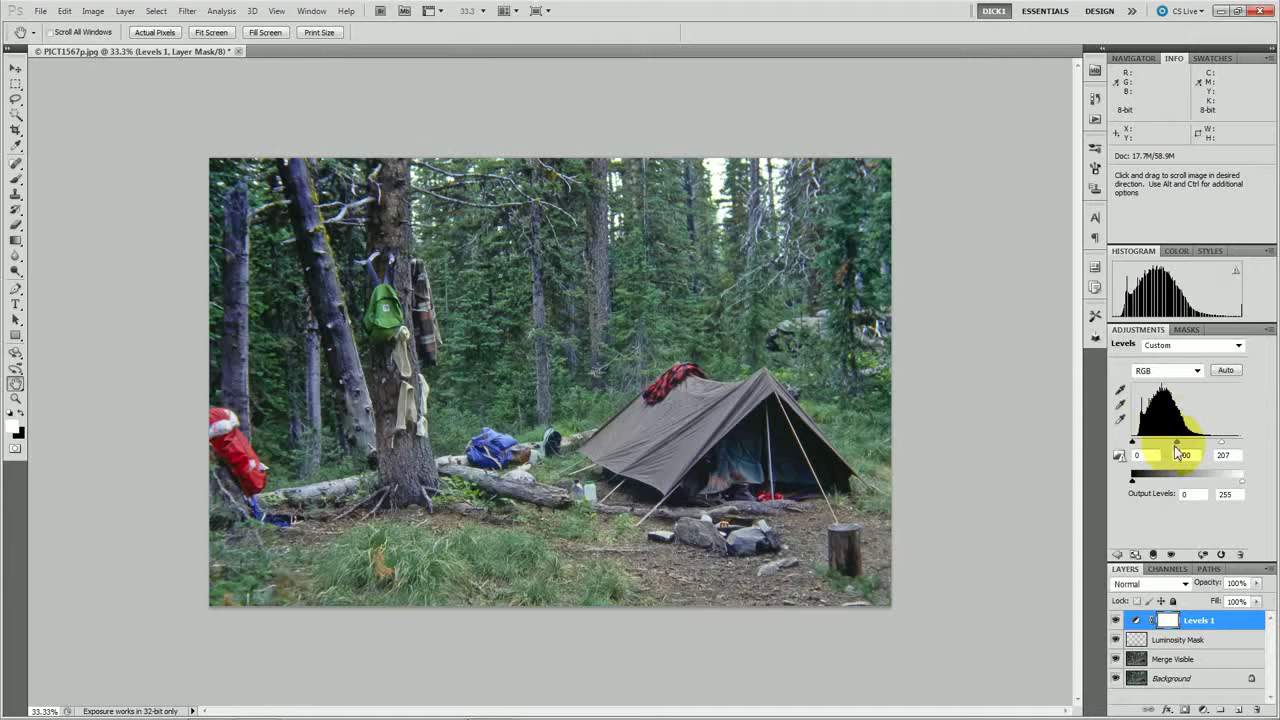
{"action": "left_click_drag", "start_coordinate": [1177, 448], "coordinate": [1183, 451]}
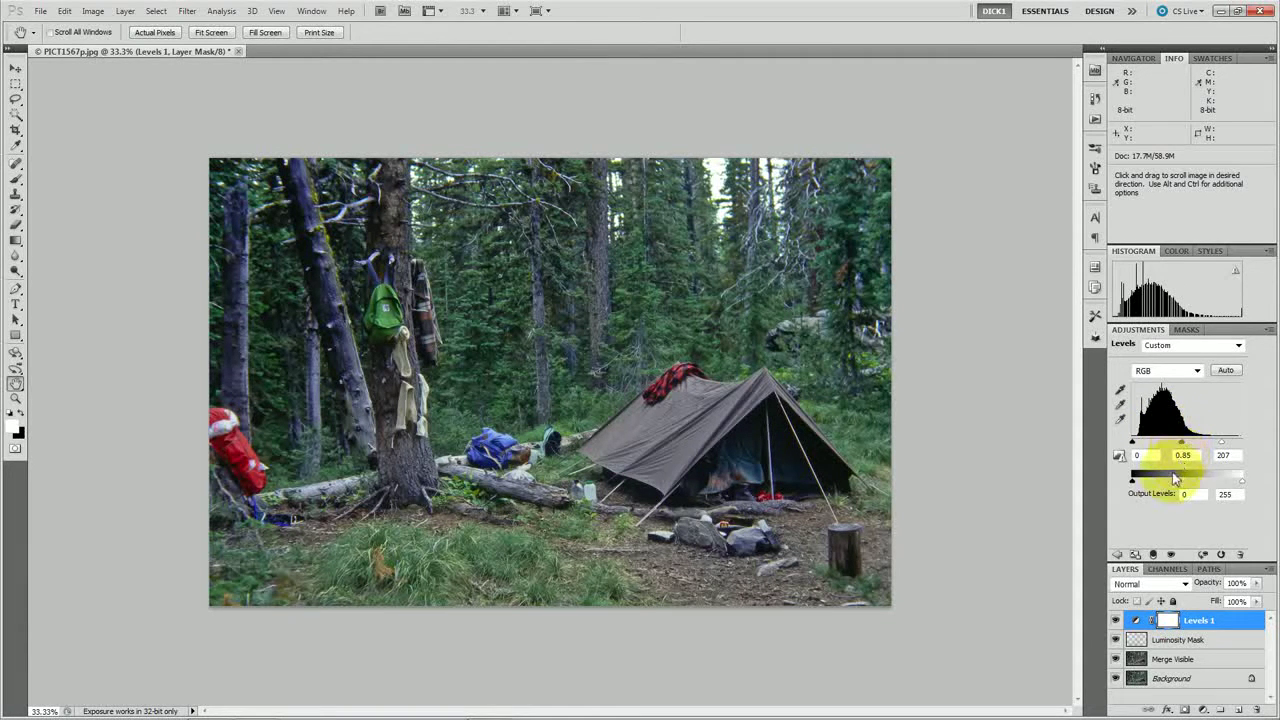
{"action": "left_click", "coordinate": [1119, 556]}
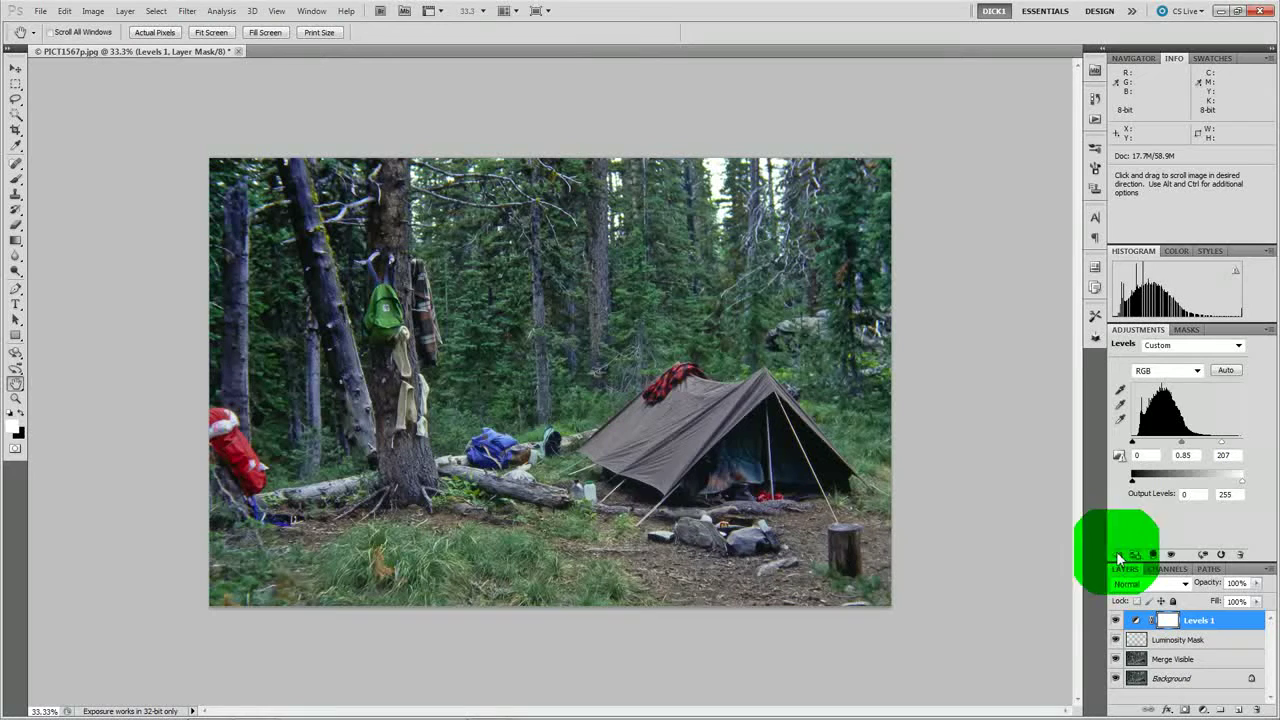
Run the Local Contrast Enhancement action on the photo and collapse the actions list.
{"action": "left_click", "coordinate": [1095, 120]}
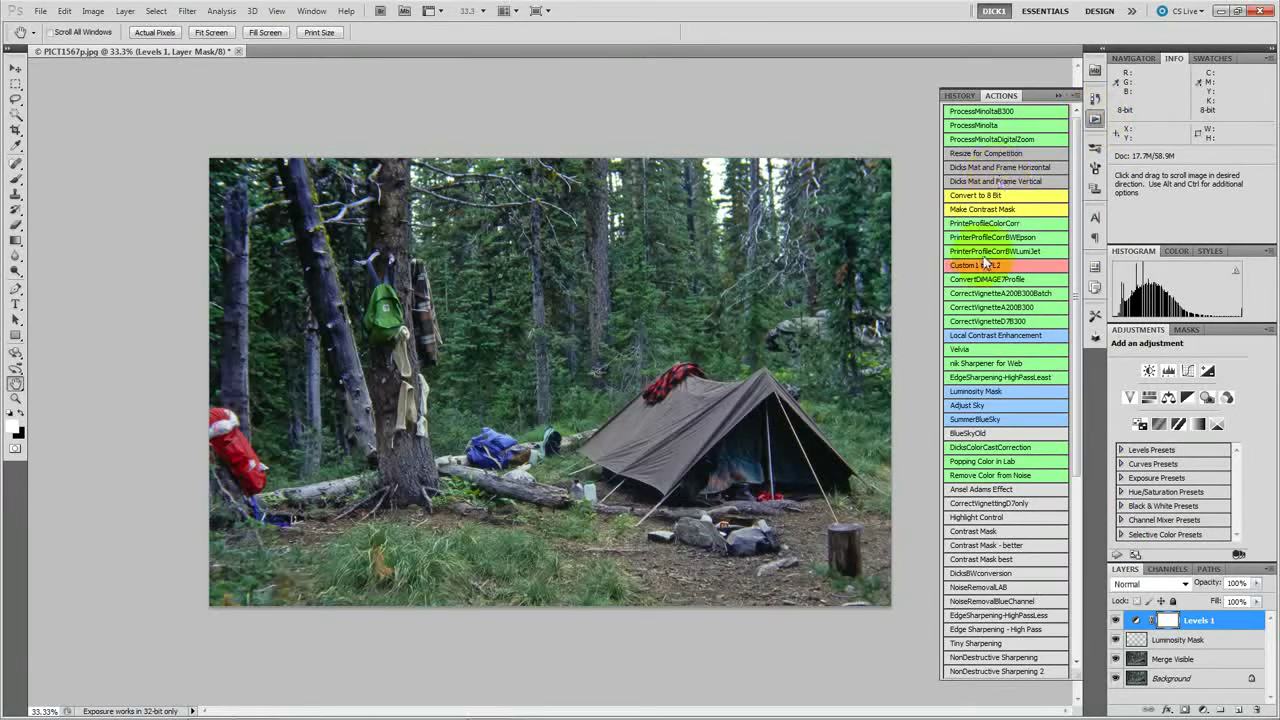
{"action": "left_click", "coordinate": [978, 338]}
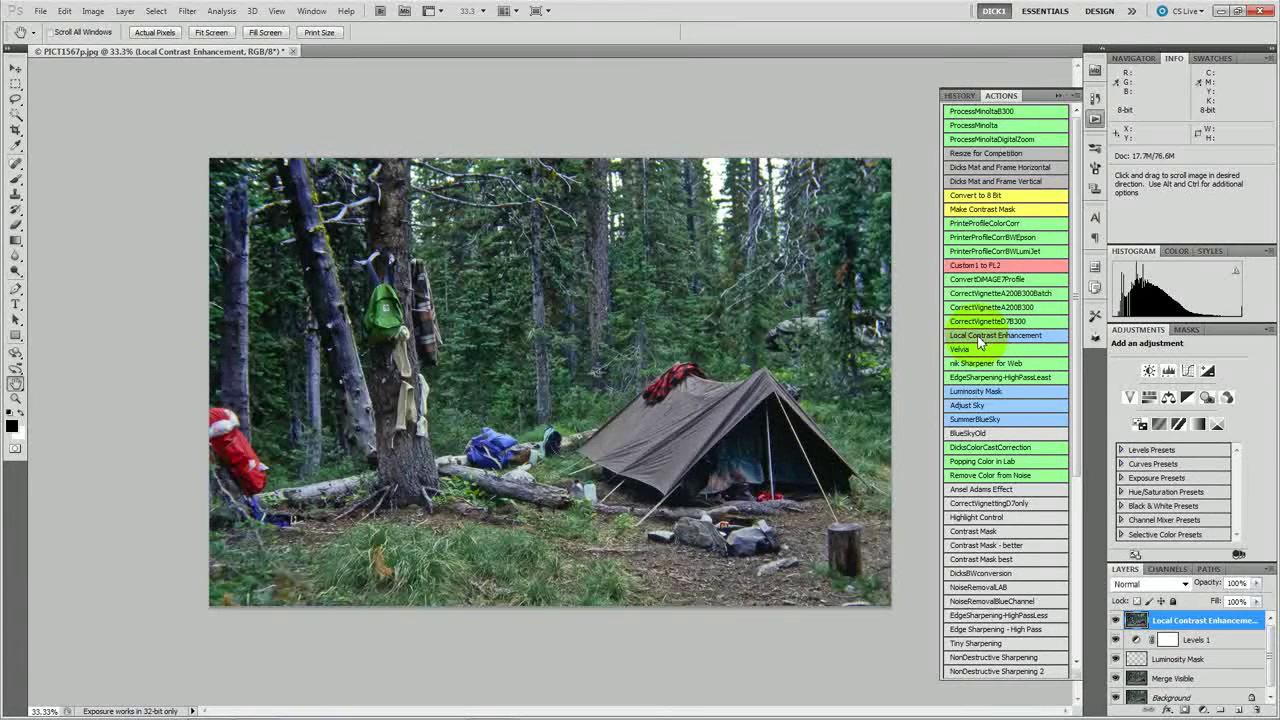
{"action": "left_click", "coordinate": [874, 27]}
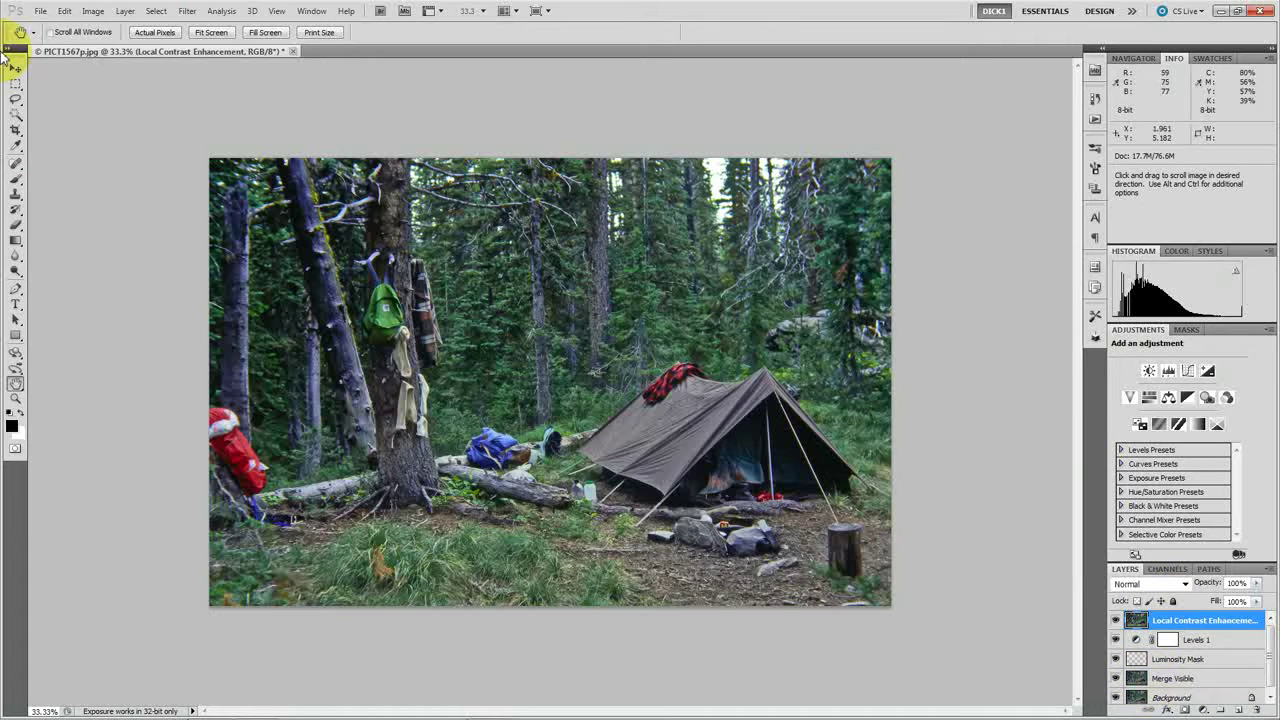
Flatten the image and save it over PICT1567p.jpg, accepting the overwrite and the offered JPEG options.
{"action": "left_click", "coordinate": [125, 11]}
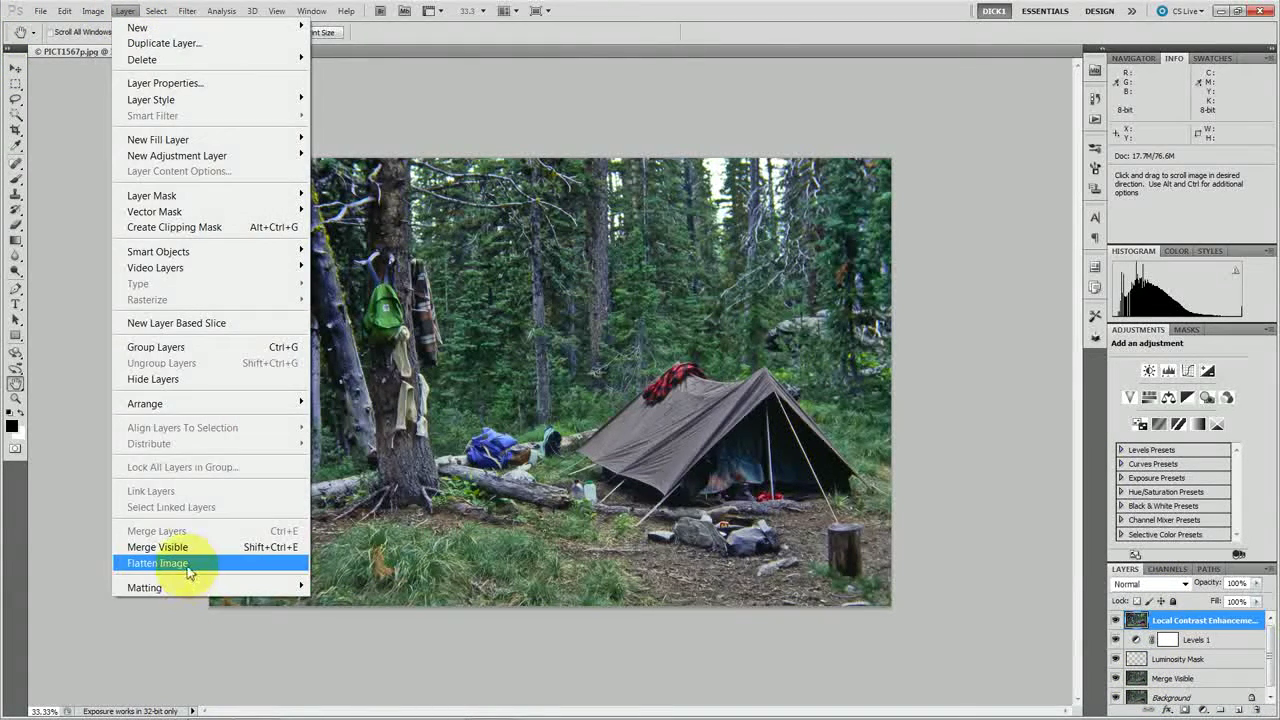
{"action": "left_click", "coordinate": [187, 564]}
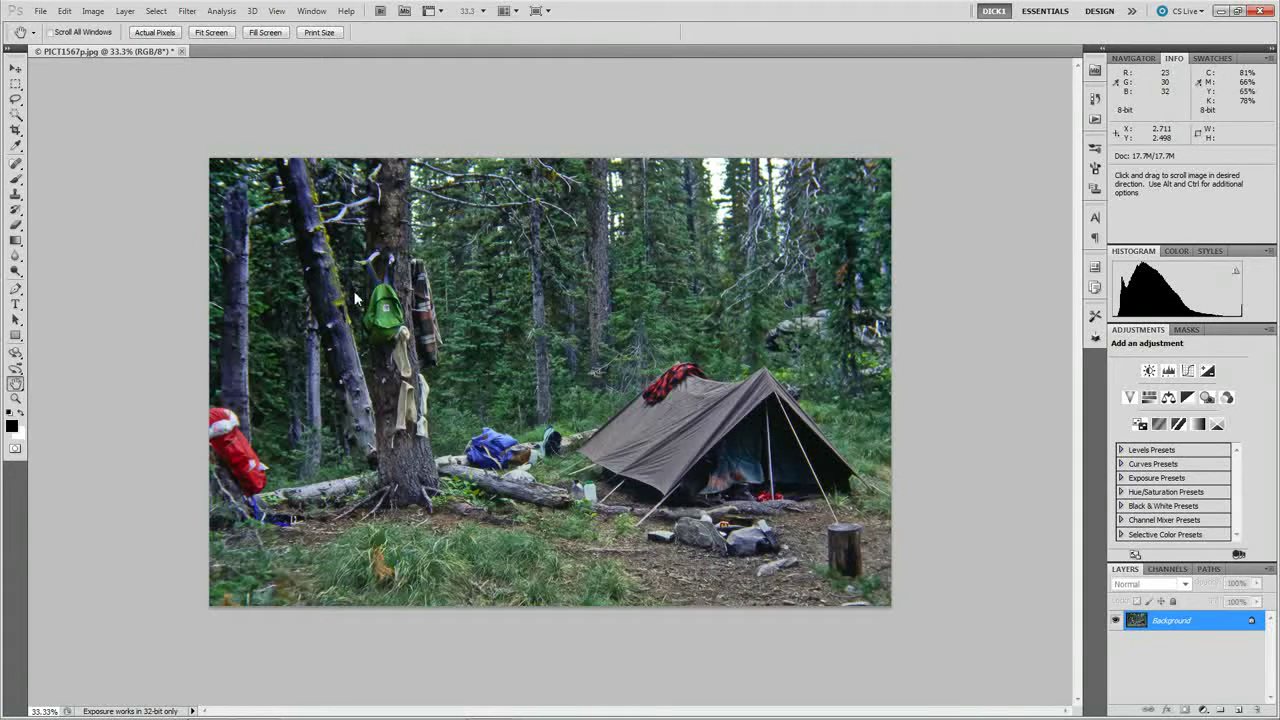
{"action": "left_click", "coordinate": [39, 12]}
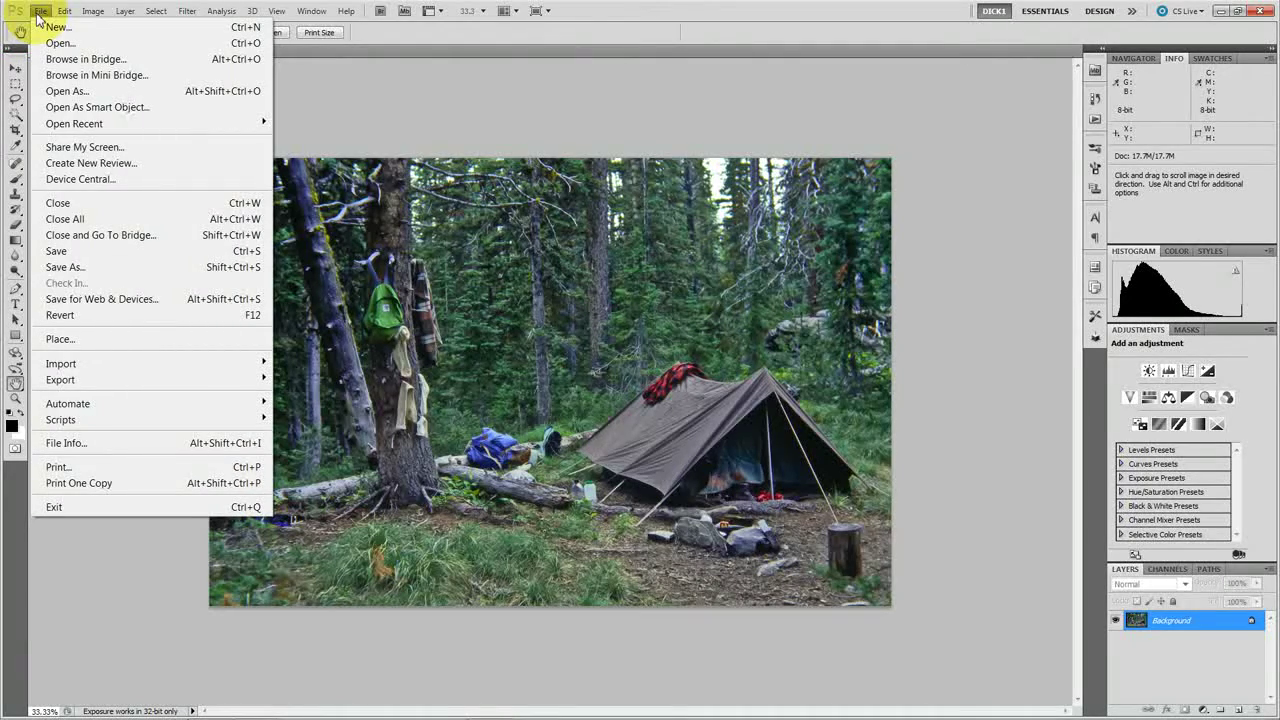
{"action": "left_click", "coordinate": [52, 251]}
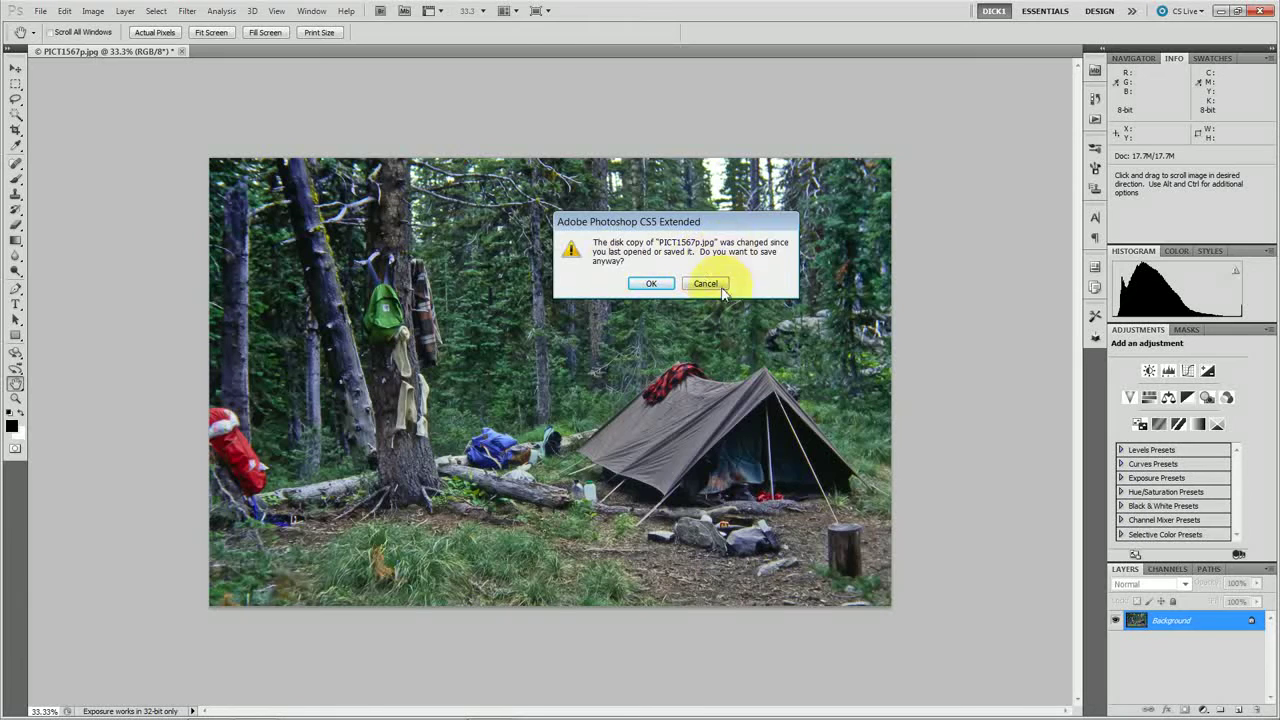
{"action": "left_click", "coordinate": [651, 284]}
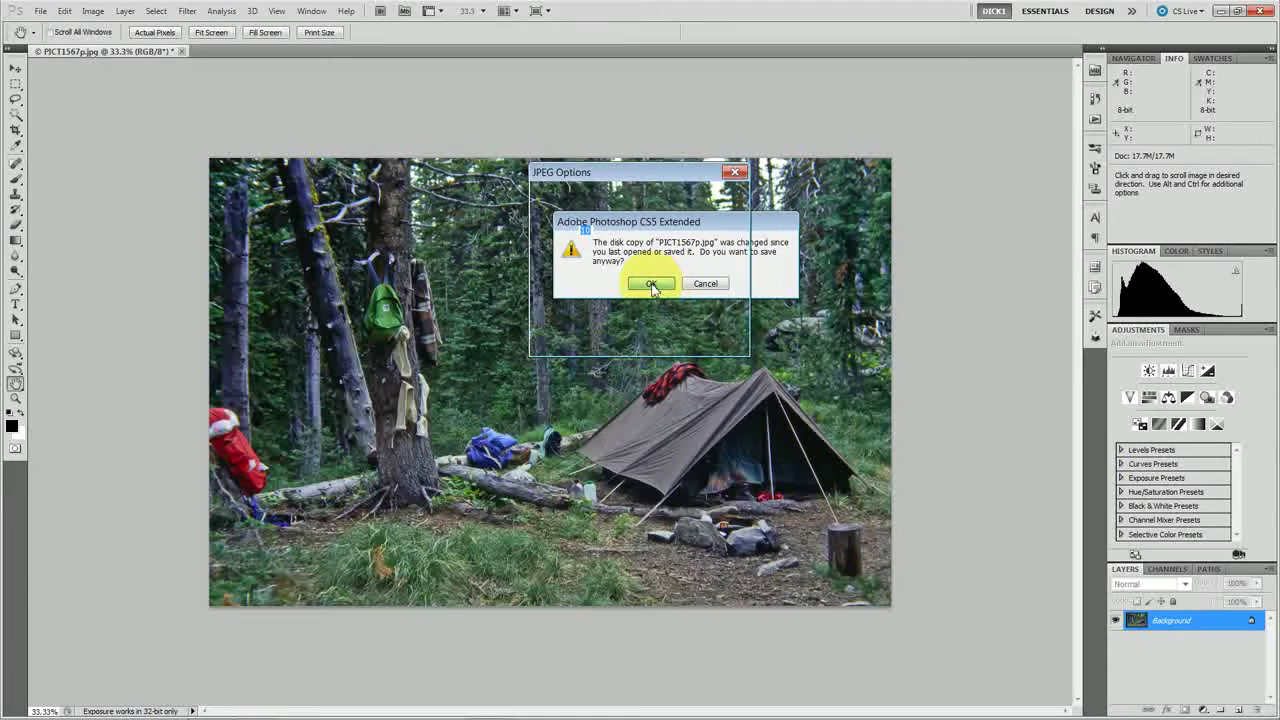
{"action": "left_click", "coordinate": [724, 199]}
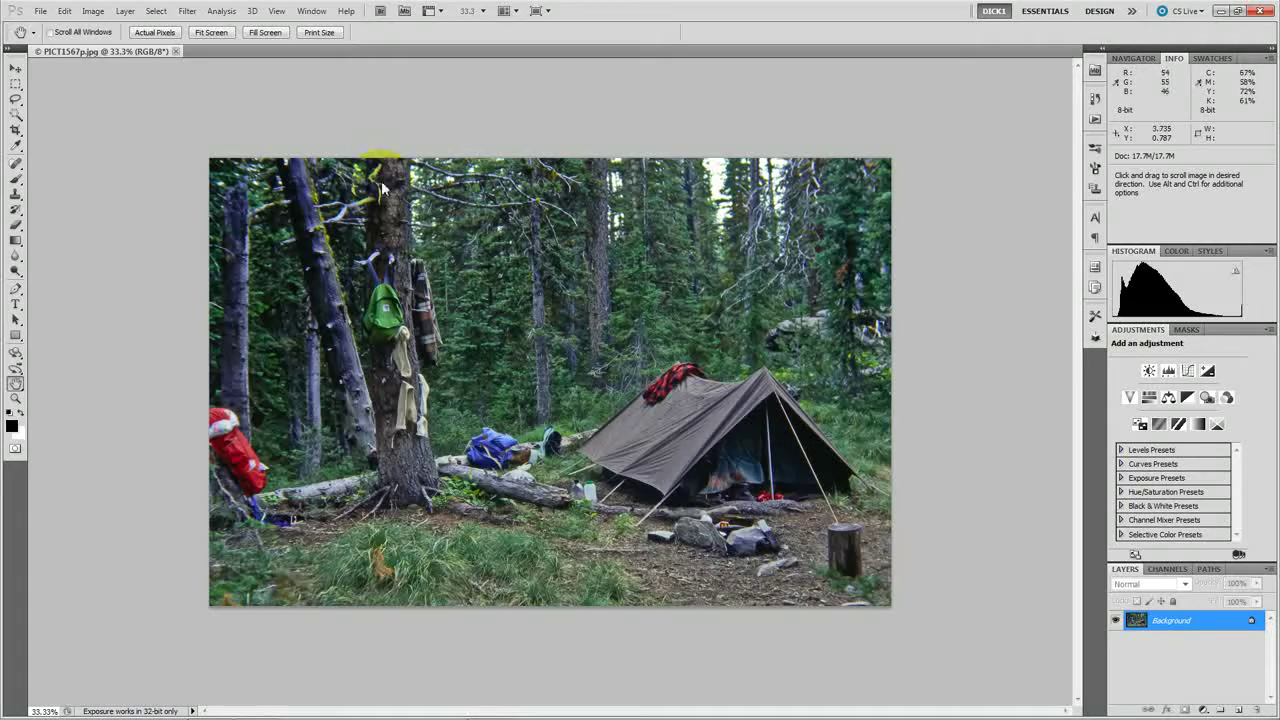
Switch to Lightroom and compare the edited PICT1567p.jpg with PICT1567.jpg in the Develop view.
{"action": "left_click", "coordinate": [218, 710]}
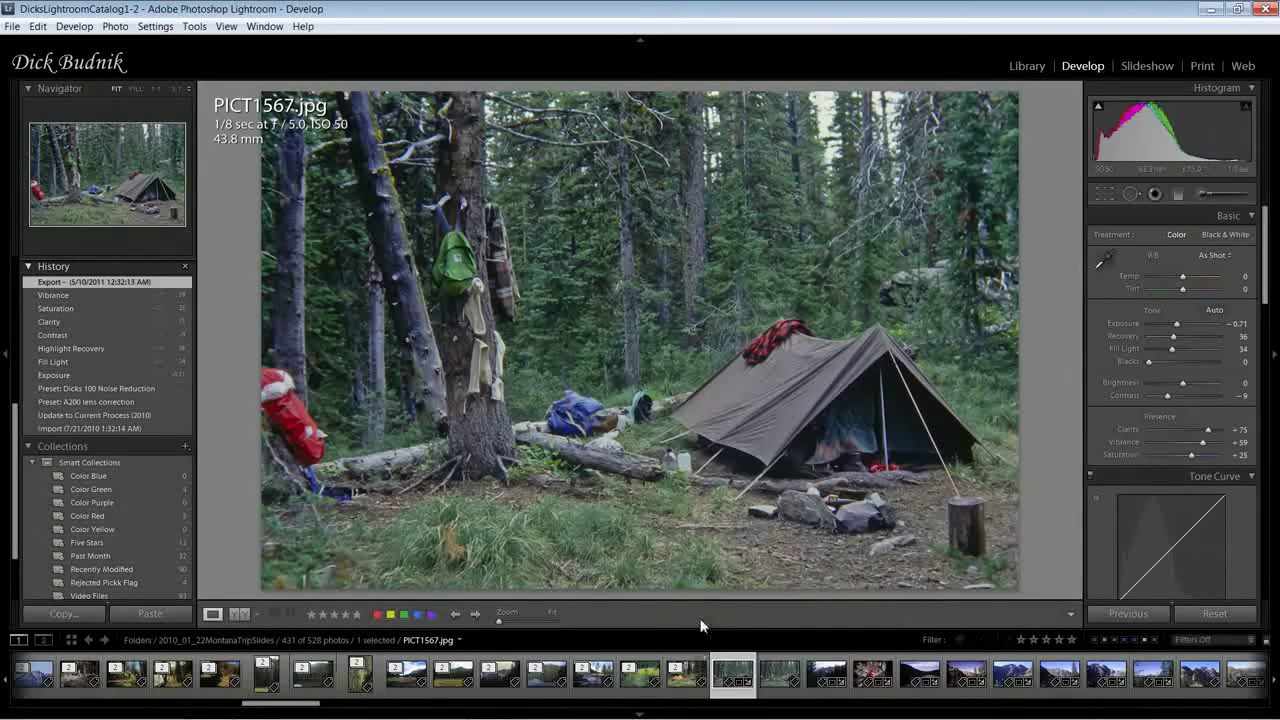
{"action": "left_click", "coordinate": [772, 676]}
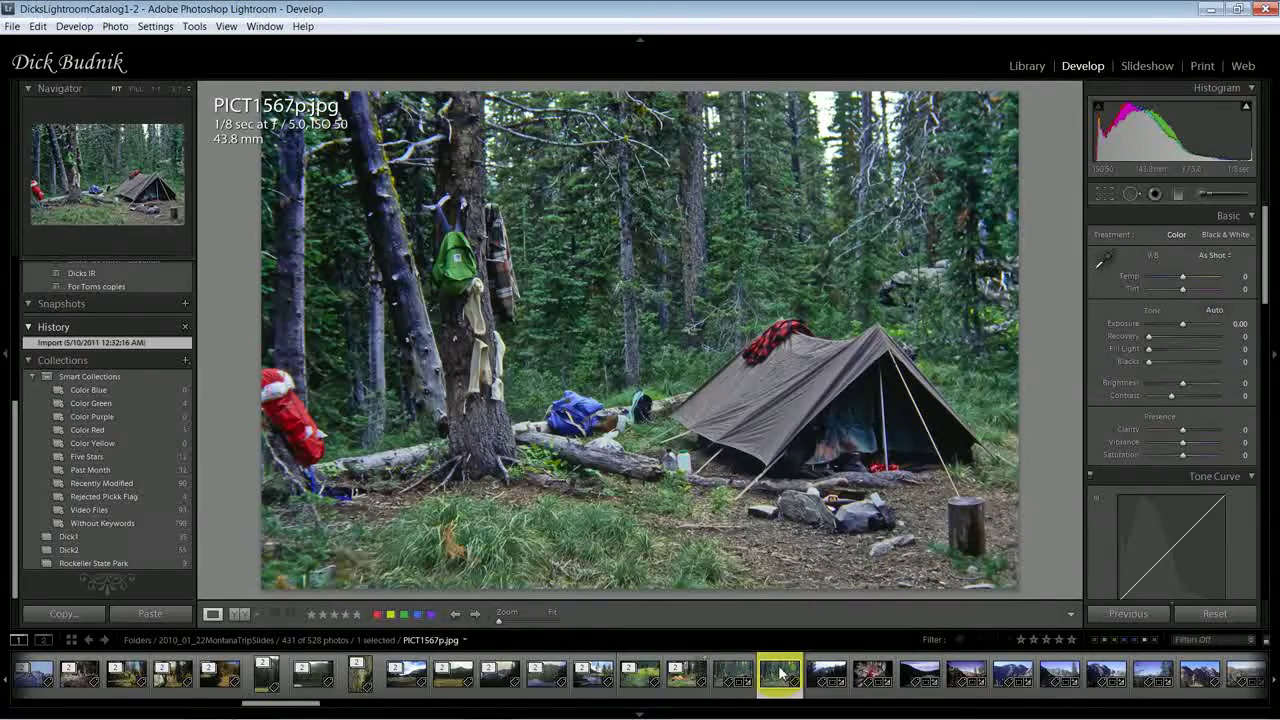
{"action": "left_click", "coordinate": [728, 679]}
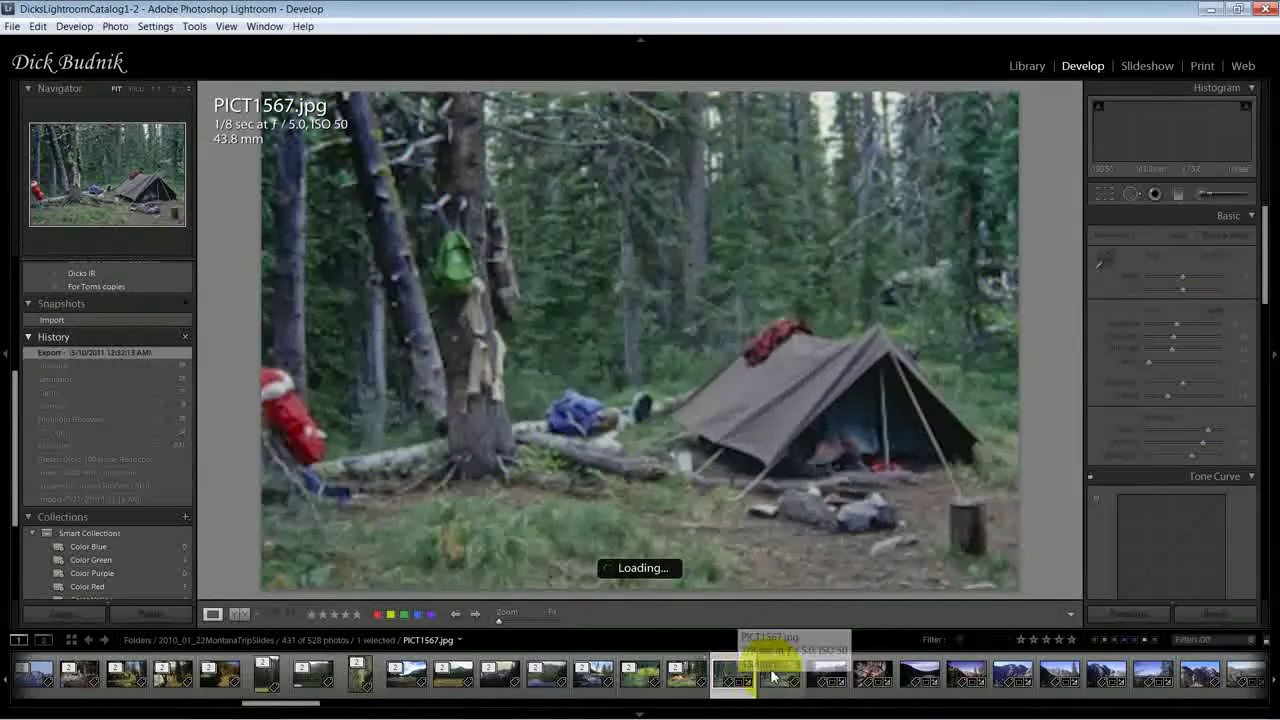
Select PICT1567.jpg and PICT1567p.jpg together, with PICT1567p.jpg as the active photo, and group them into a stack.
{"action": "left_click", "coordinate": [779, 676], "text": "ctrl"}
{"action": "left_click", "coordinate": [779, 676], "text": "ctrl"}
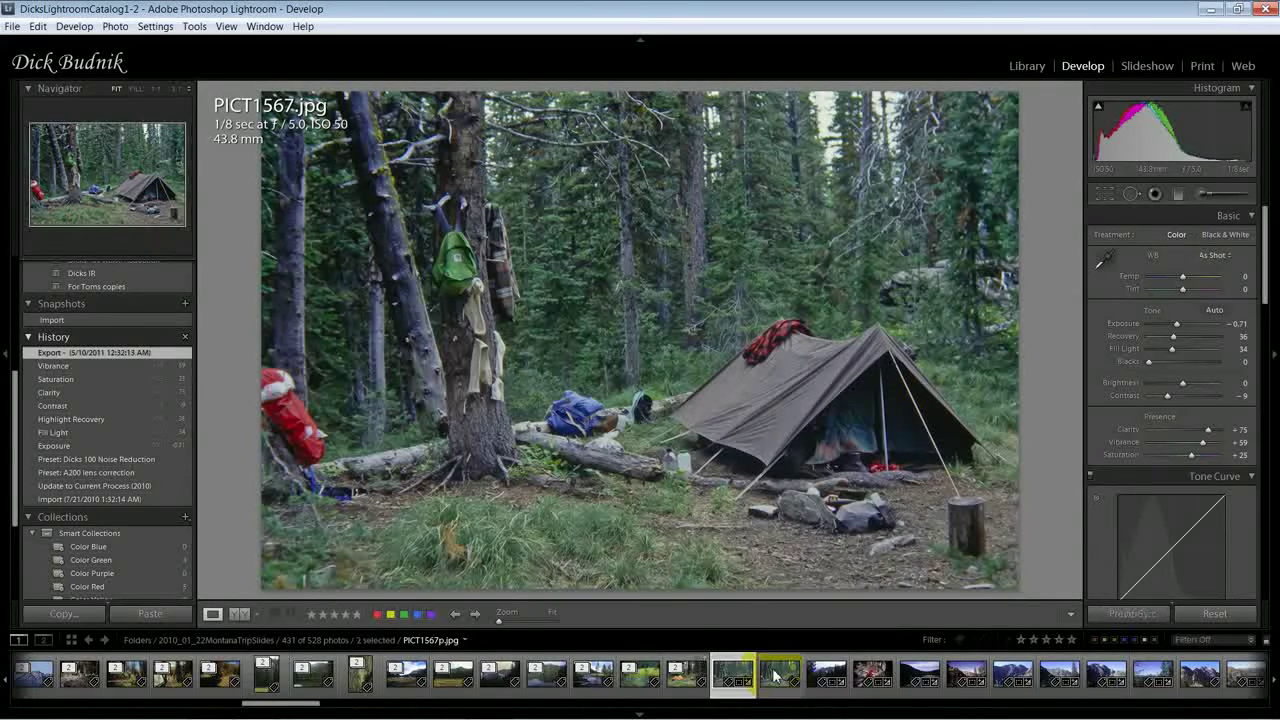
{"action": "left_click", "coordinate": [777, 676], "text": "ctrl"}
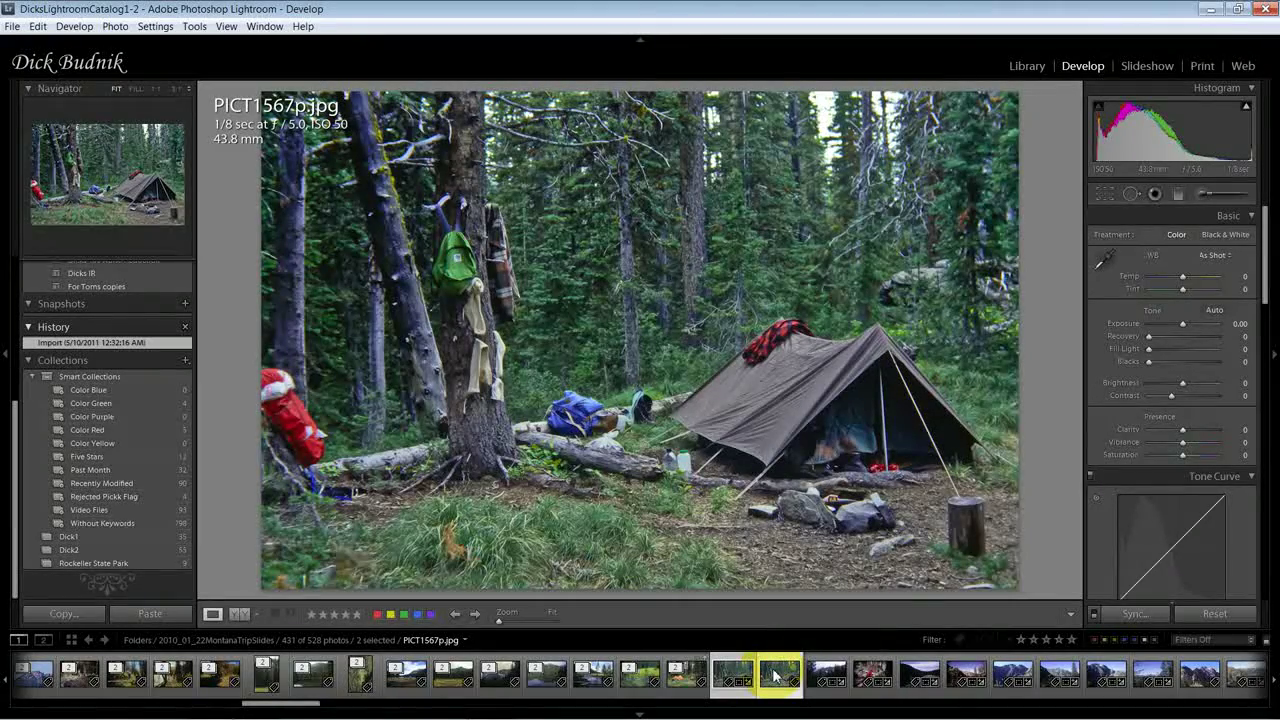
{"action": "right_click", "coordinate": [773, 681]}
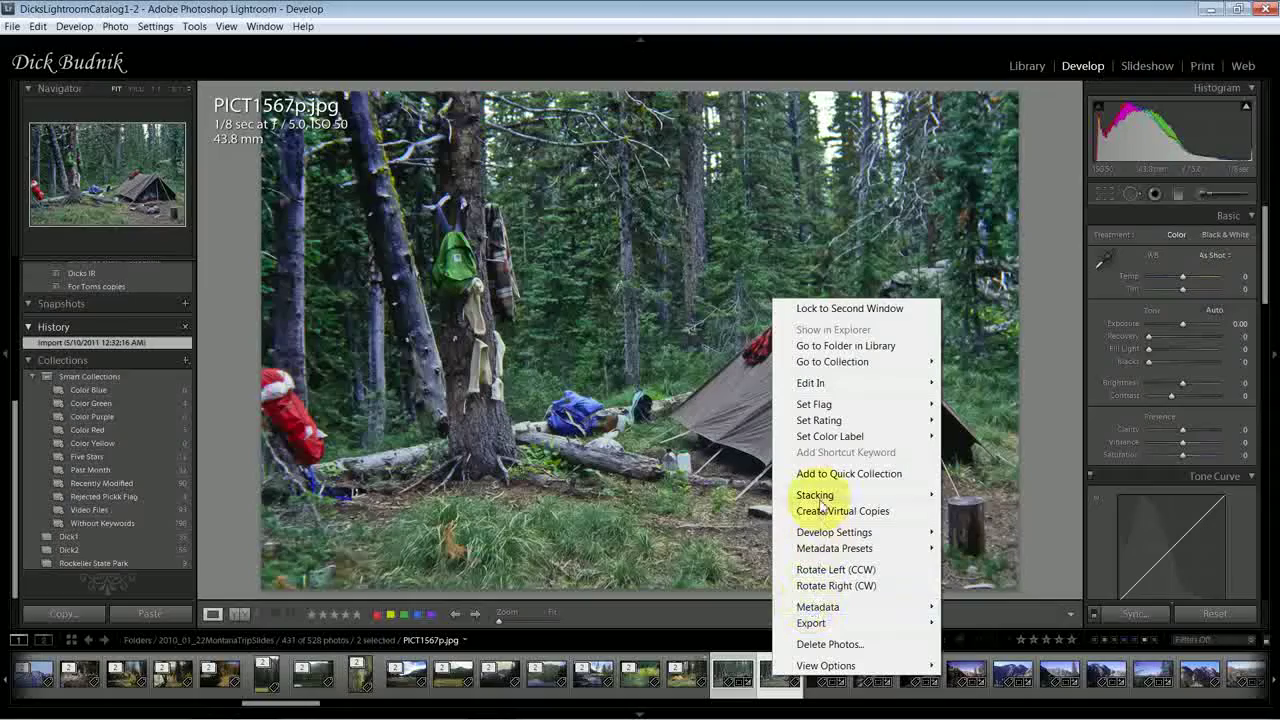
{"action": "mouse_move", "coordinate": [817, 494]}
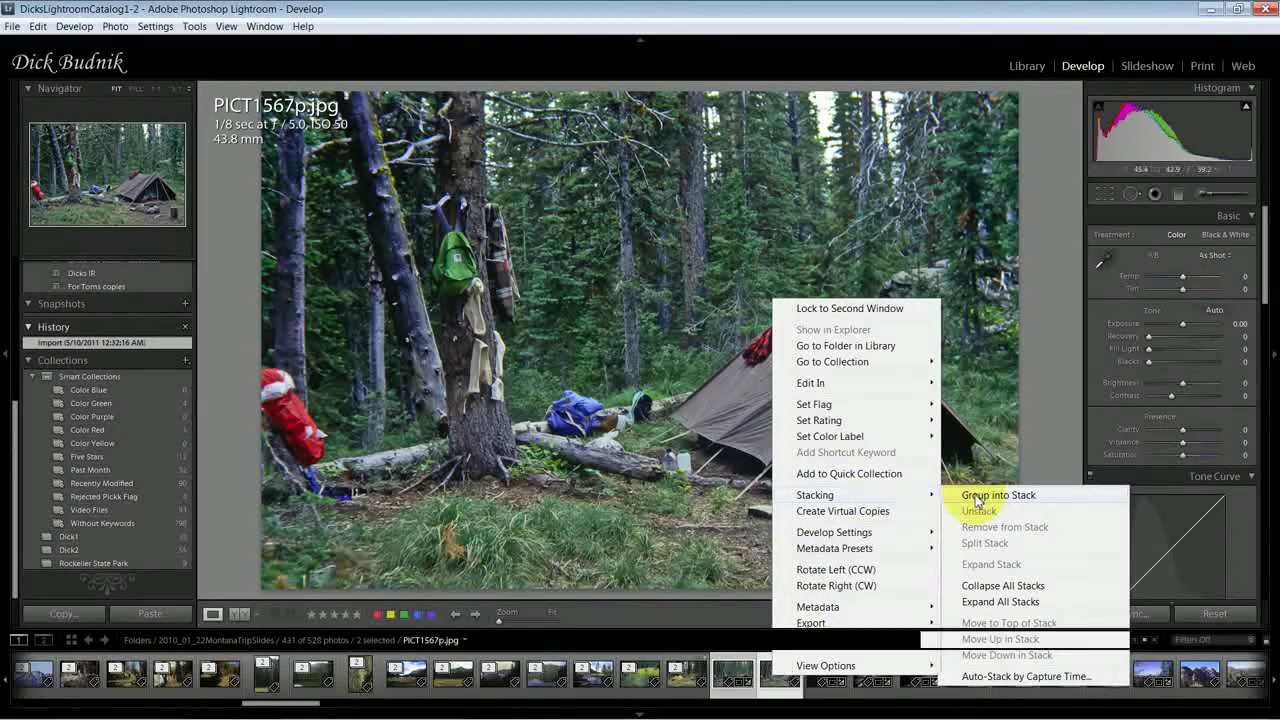
{"action": "left_click", "coordinate": [976, 496]}
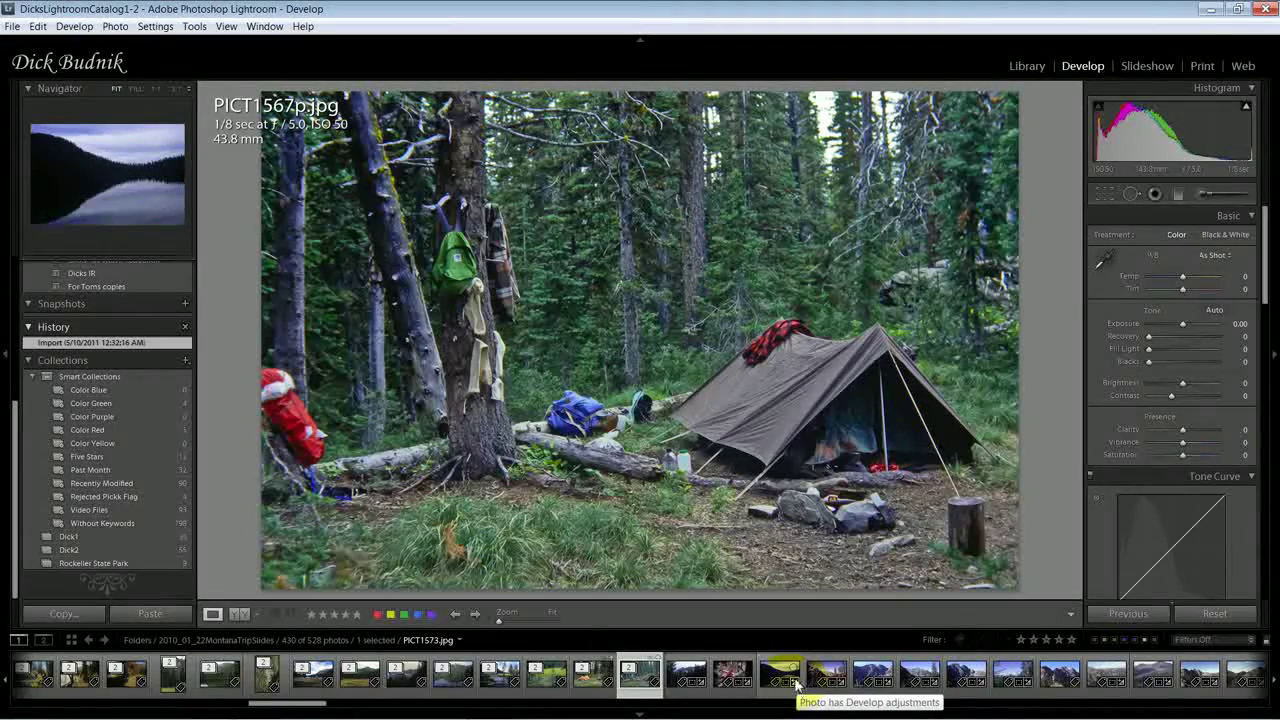
Minimize the Lightroom and Photoshop windows to return to the desktop.
{"action": "left_click", "coordinate": [1210, 14]}
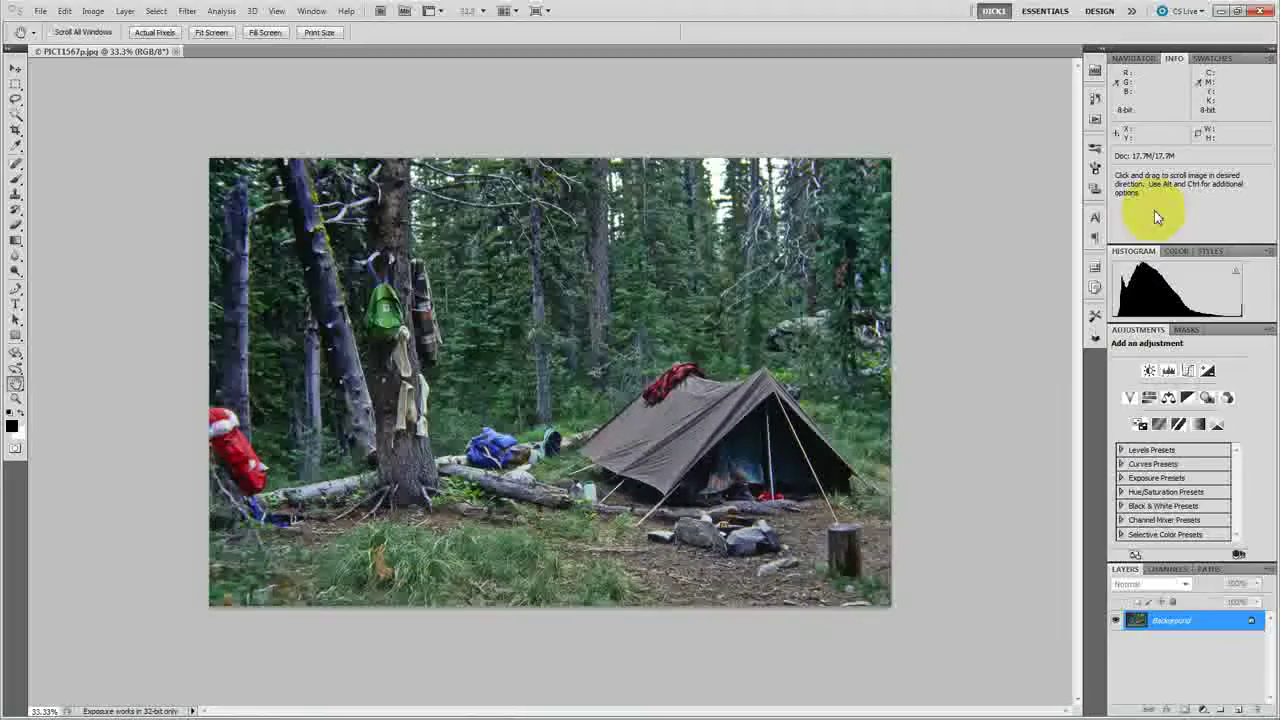
{"action": "left_click", "coordinate": [1220, 11]}
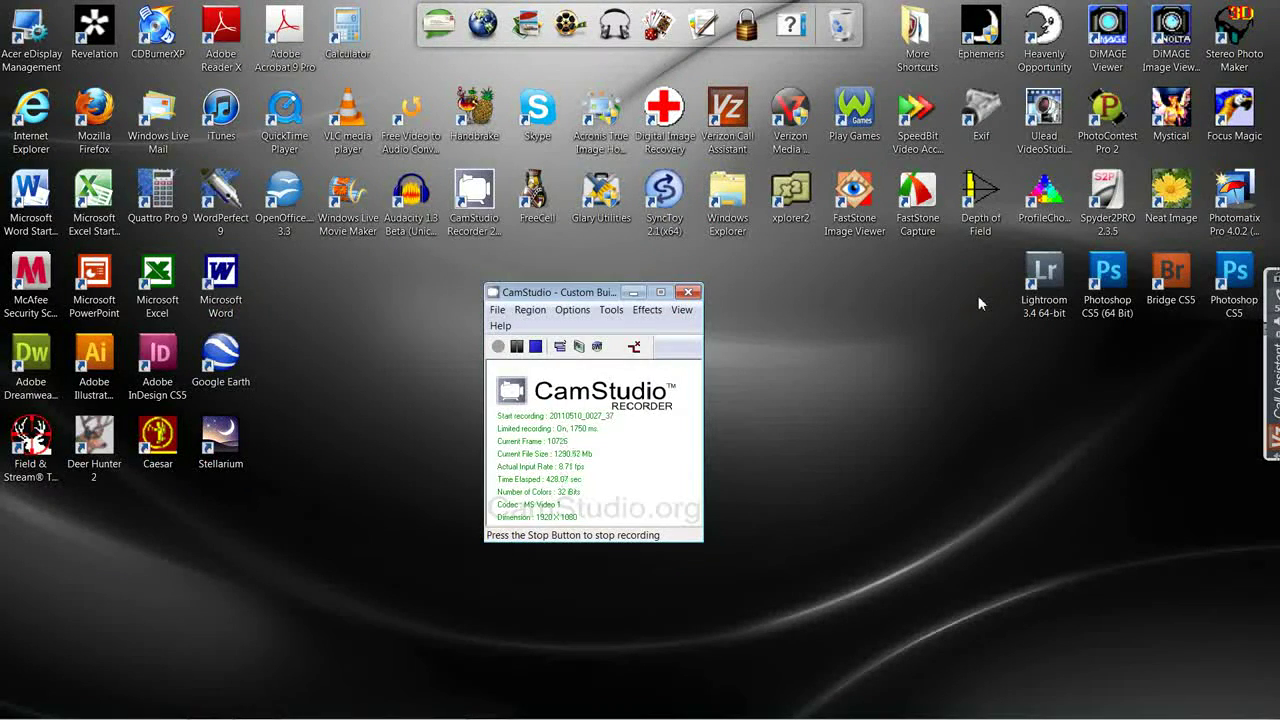